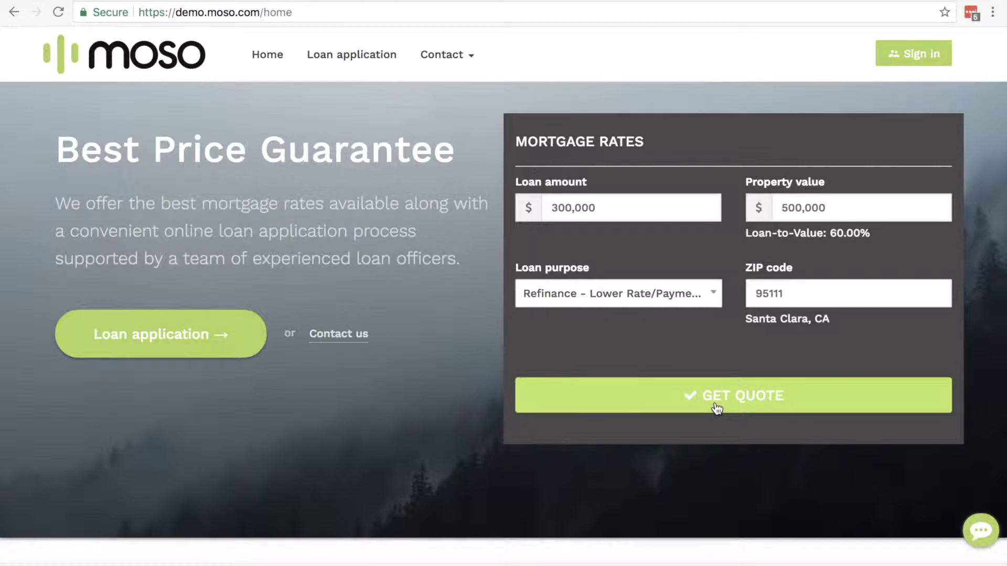
- Choose a 300,000 loan amount and 500,000 property value, keep Refinance, and get quotes
click(609, 206)
click(821, 206)
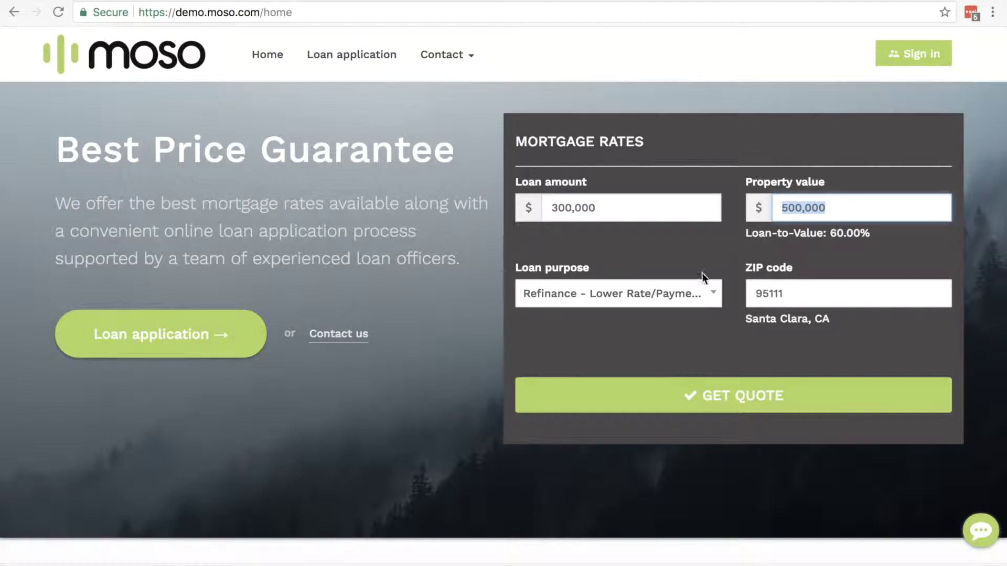
click(684, 294)
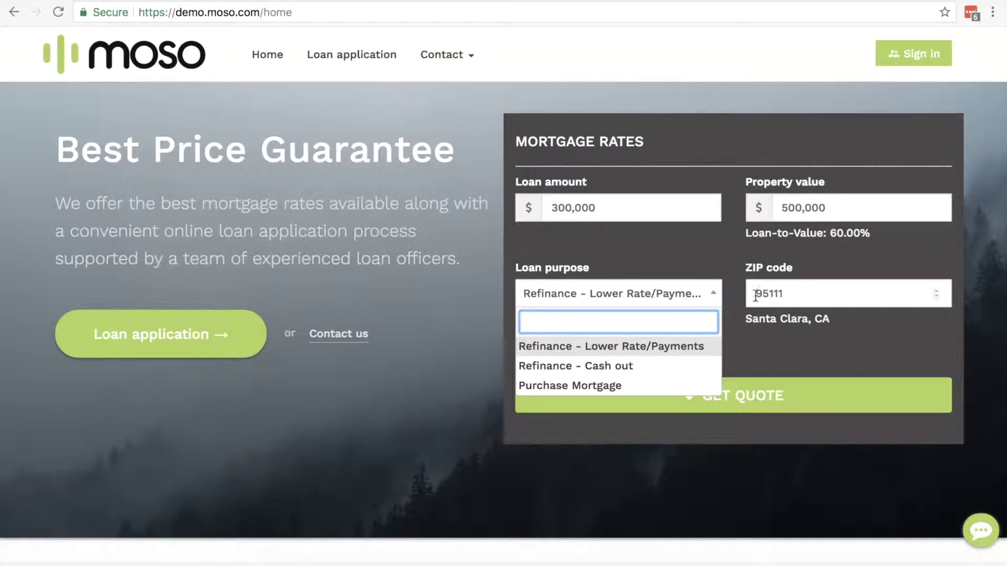
click(787, 294)
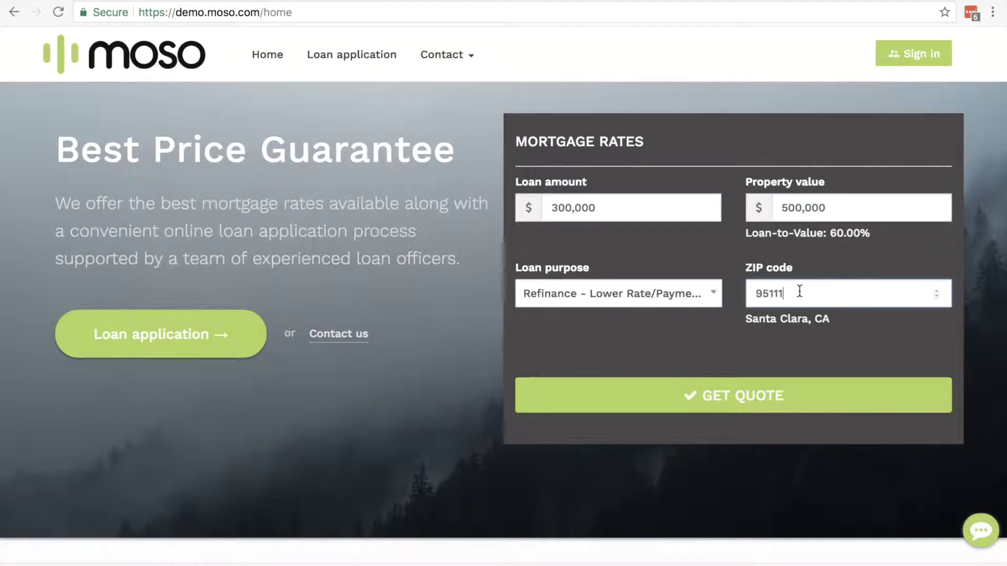
click(751, 400)
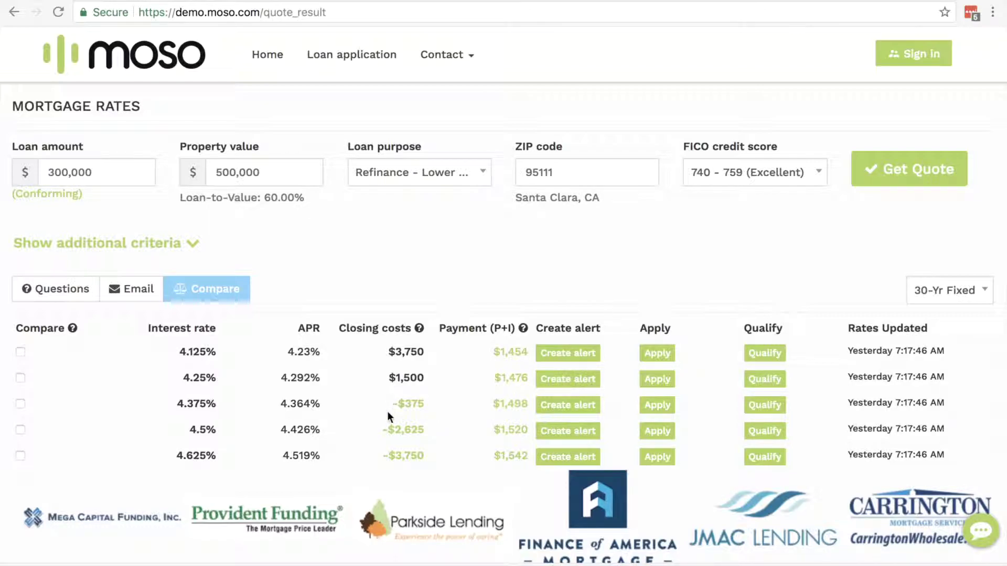
mouse_move(412, 405)
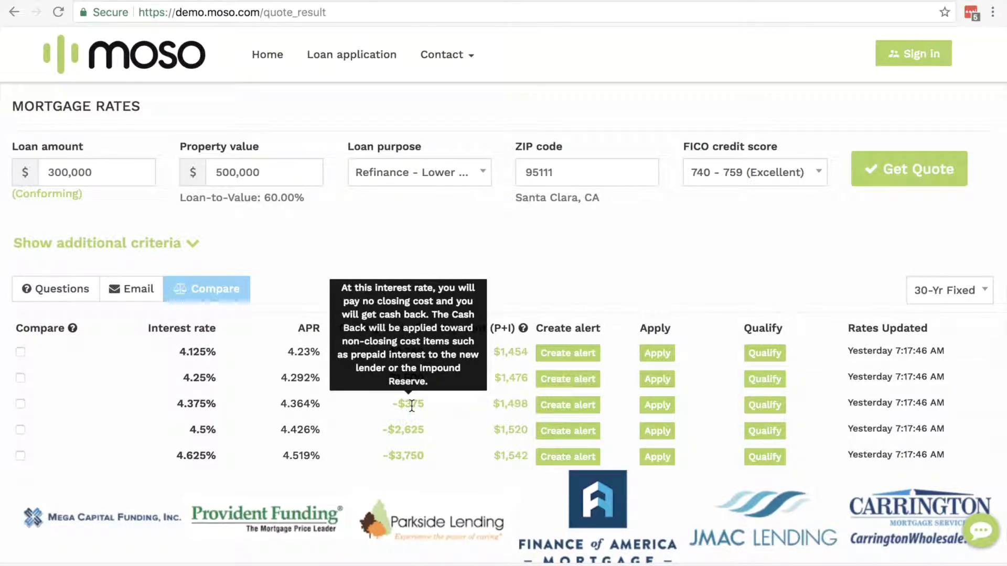
click(510, 406)
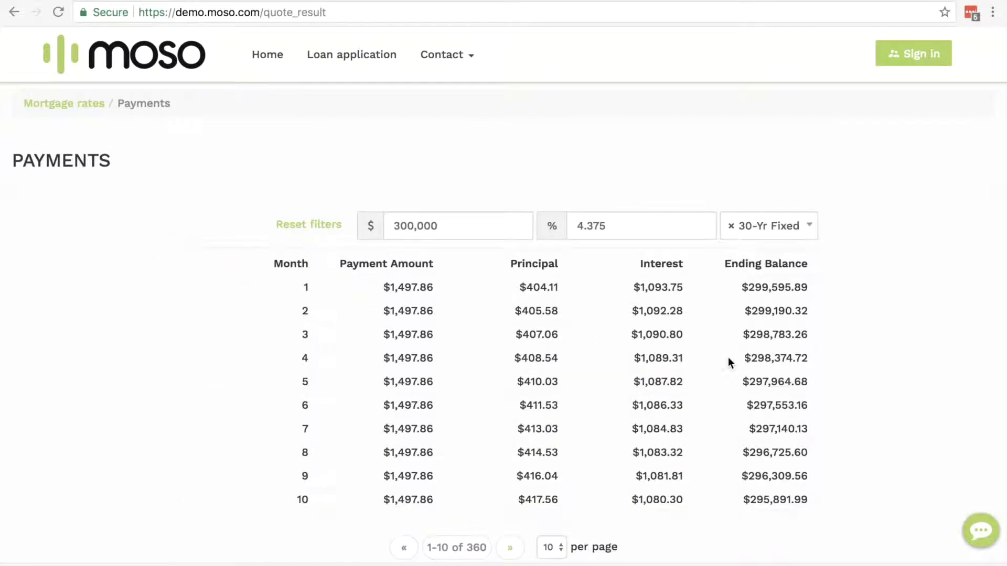
scroll(728, 357, down, 2)
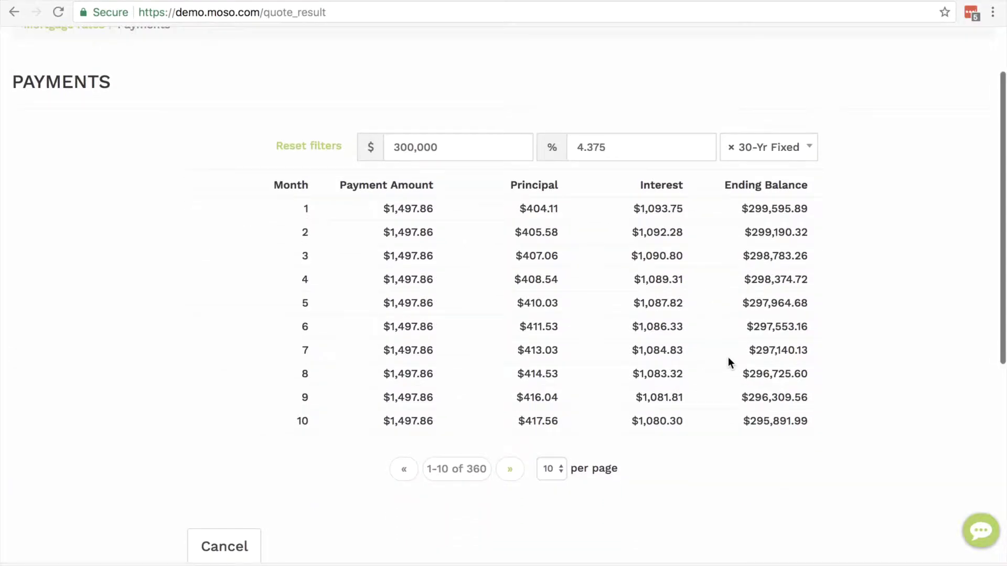
scroll(728, 357, up, 2)
click(62, 105)
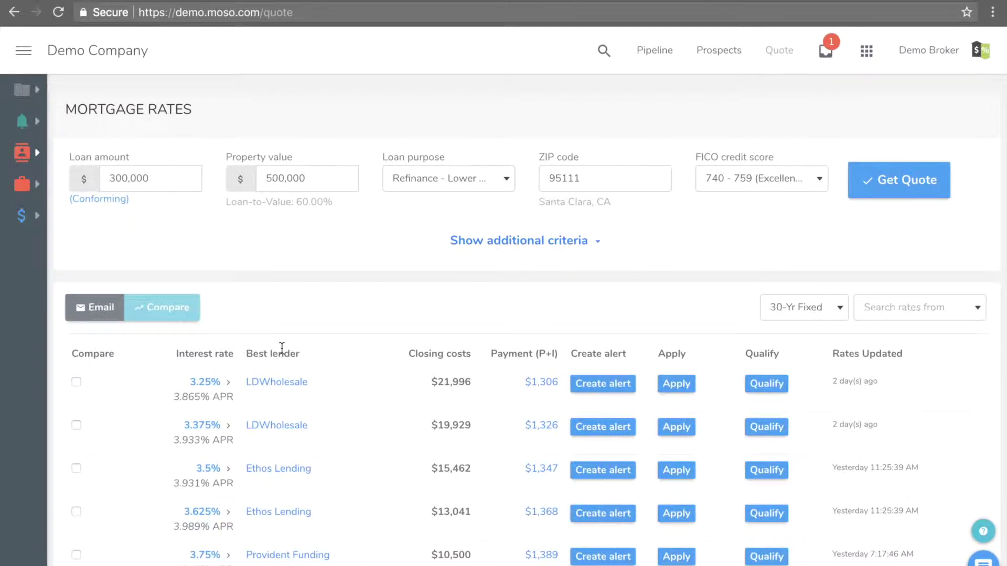
- Expand the lenders offering 3.75% and open Provident Funding's cost breakdown
scroll(354, 405, down, 2)
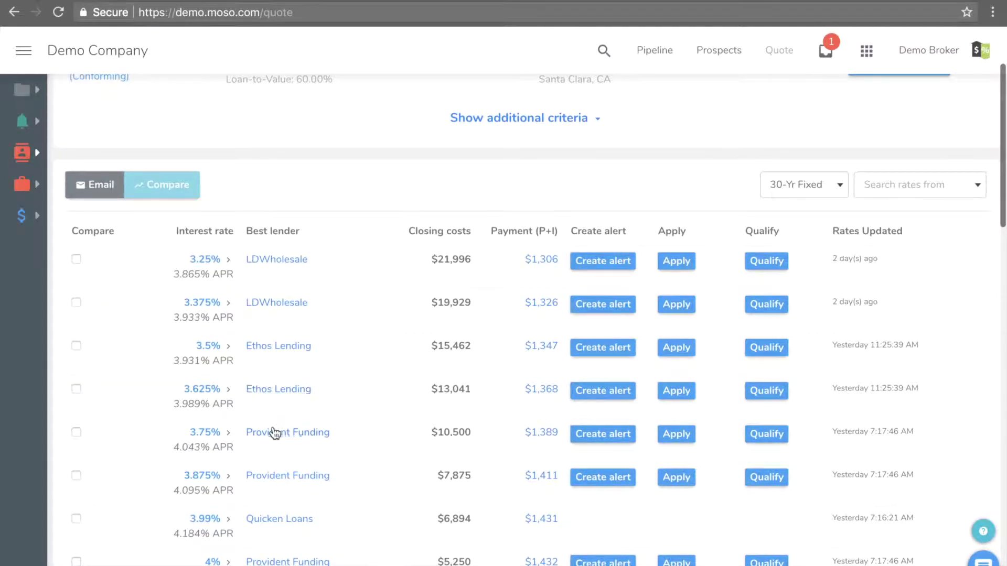
click(204, 432)
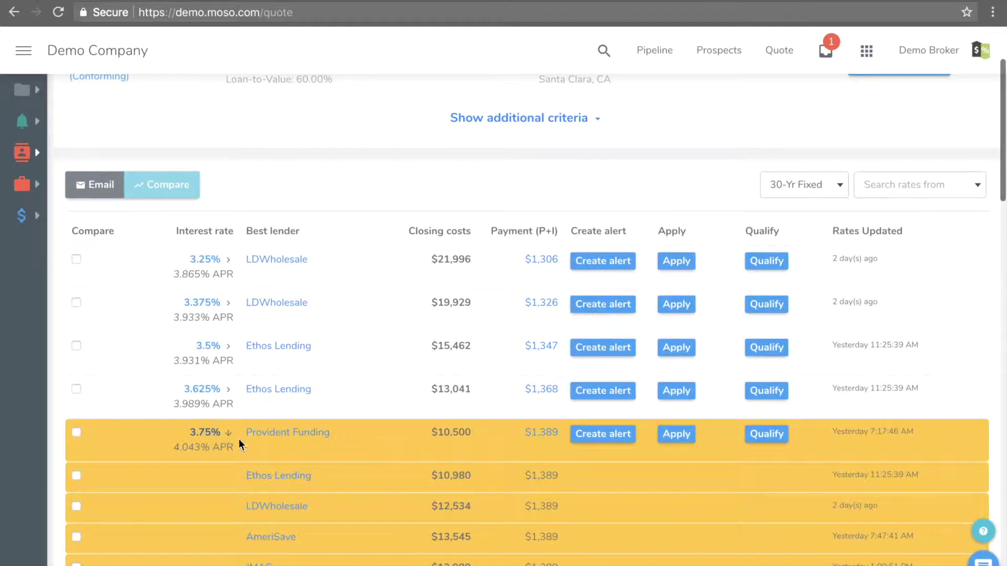
scroll(239, 444, down, 3)
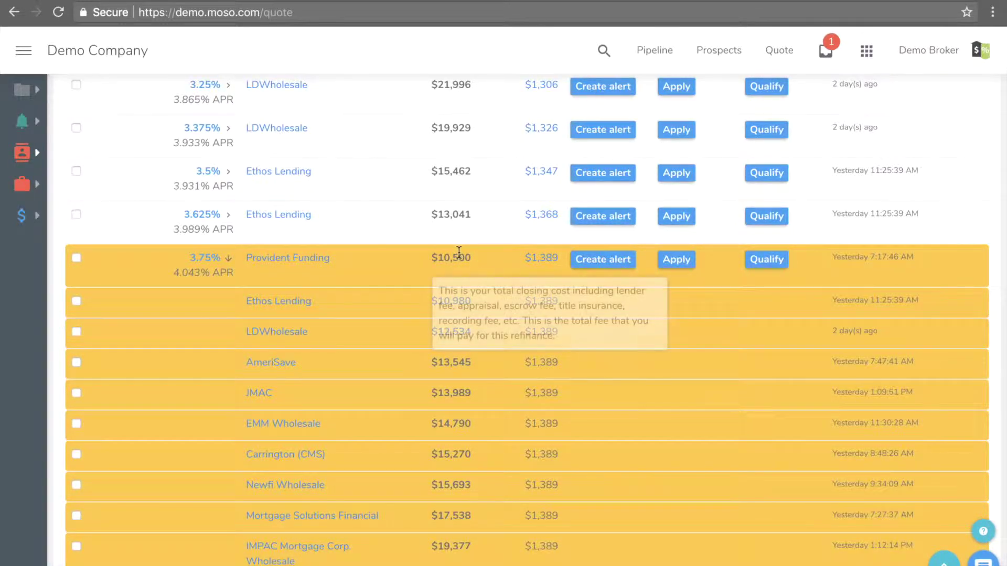
click(316, 260)
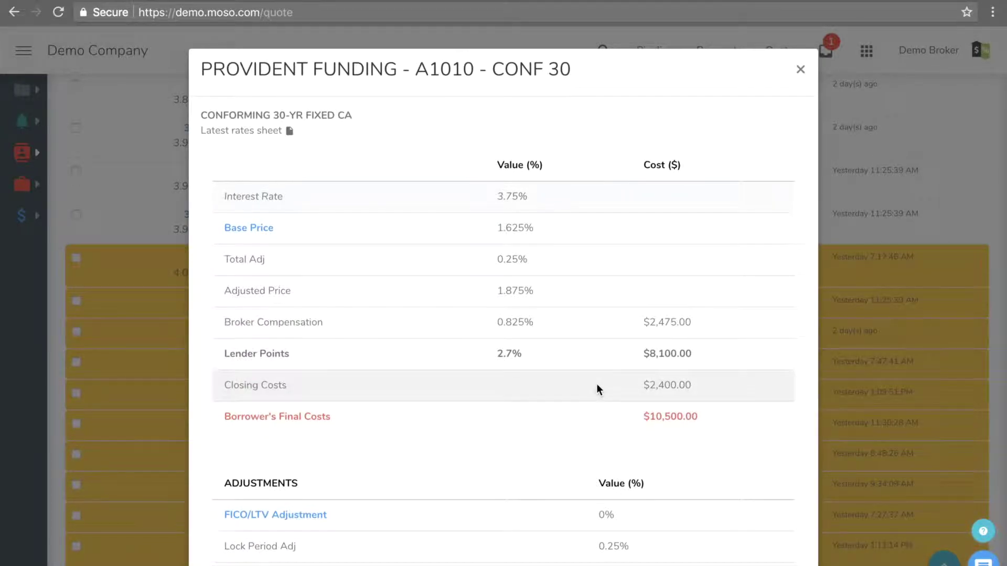
- Expand the FICO/LTV Adjustment, view the latest rates sheet, then close Provident Funding's breakdown
scroll(596, 383, down, 1)
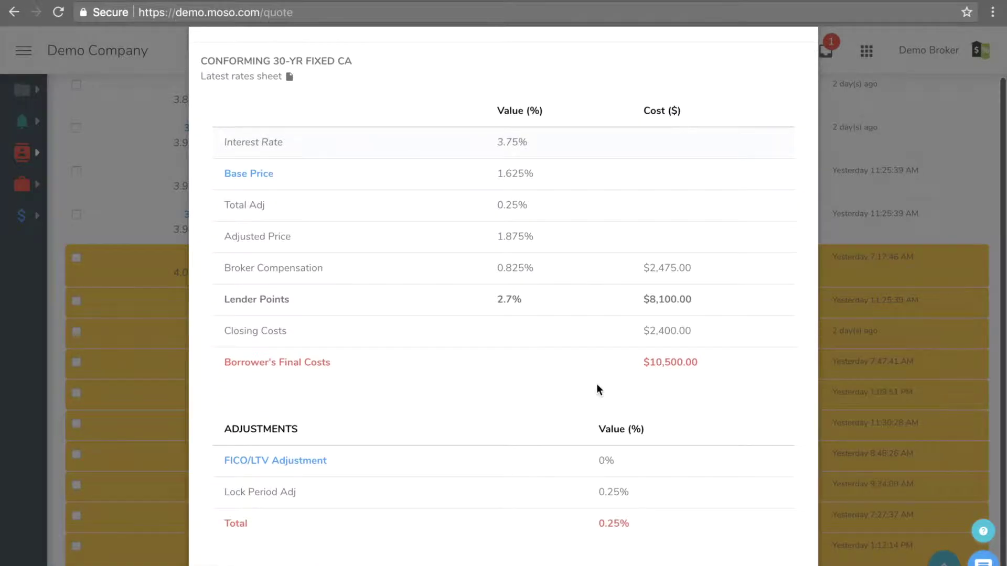
click(308, 464)
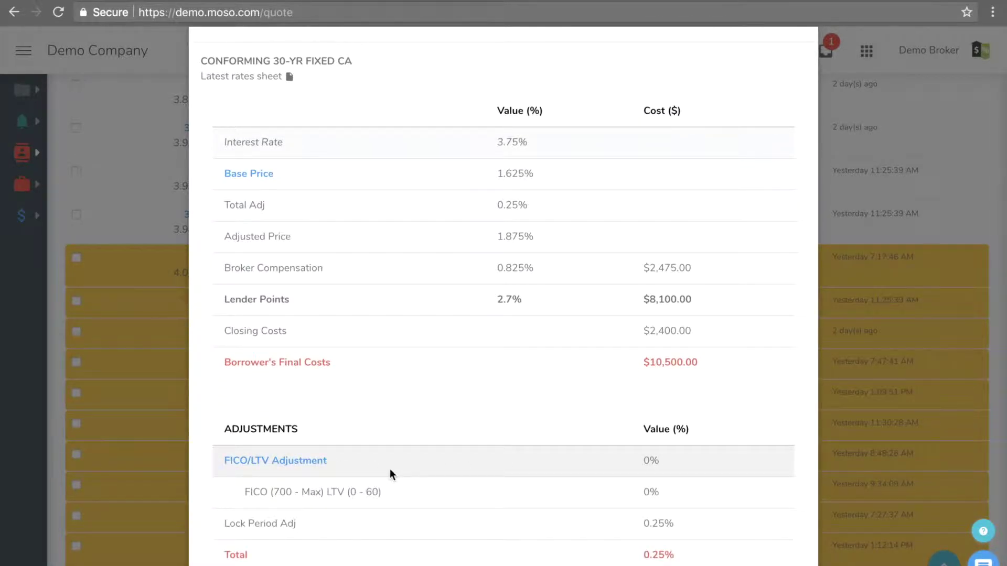
scroll(390, 470, down, 1)
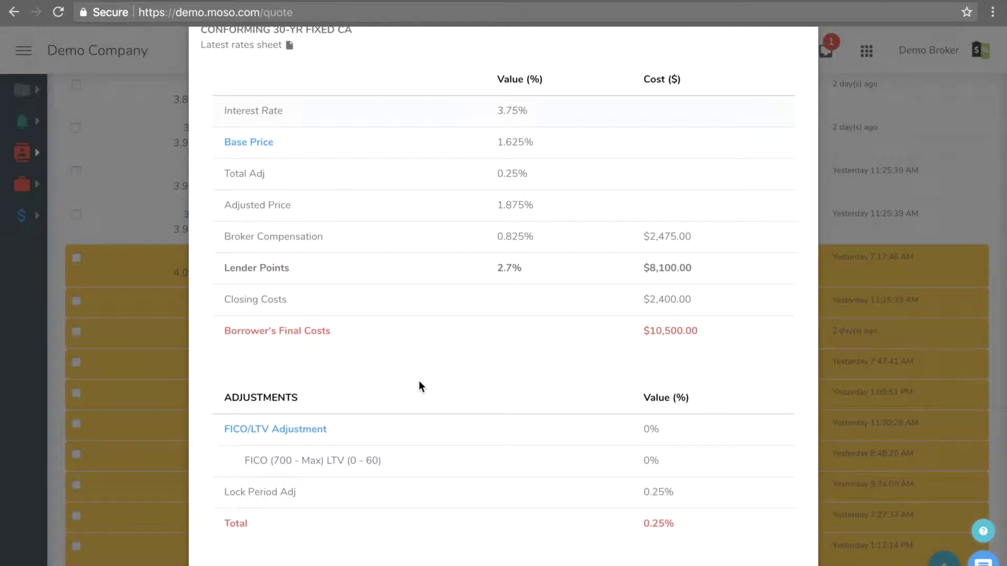
scroll(419, 382, up, 3)
click(290, 134)
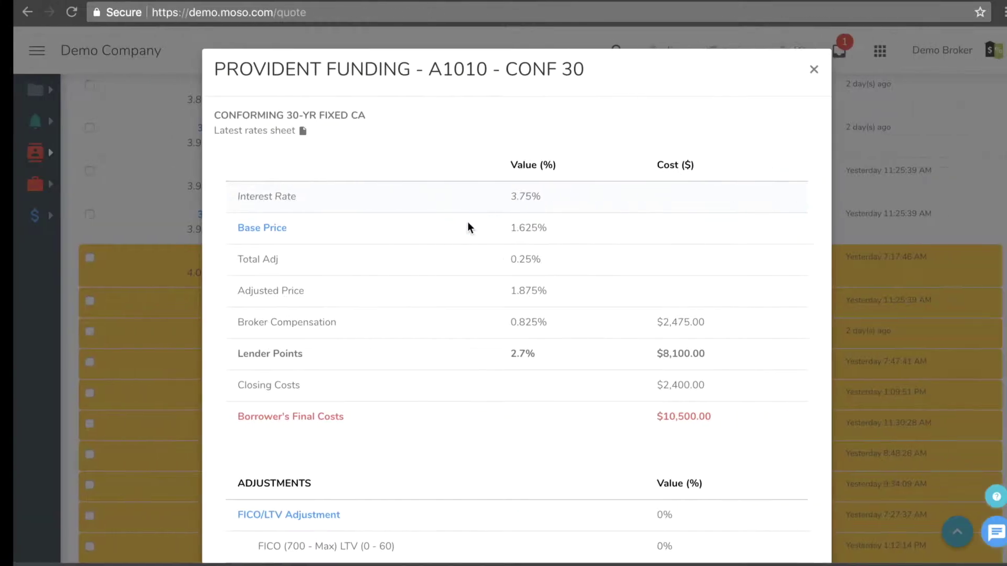
click(813, 69)
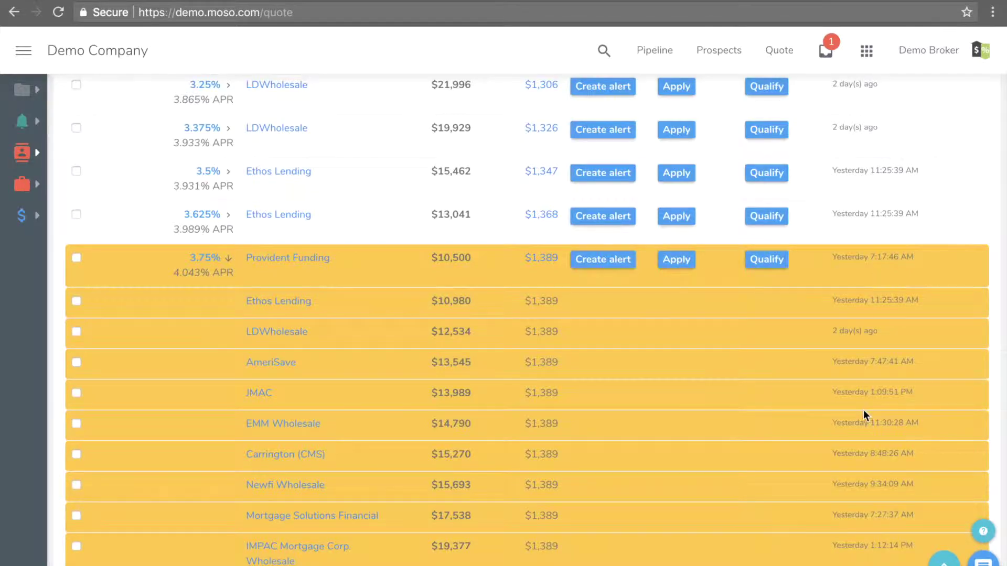
- Collapse the 3.75% lenders, expand the other lenders at 4.375%, and return to the top
scroll(860, 410, down, 2)
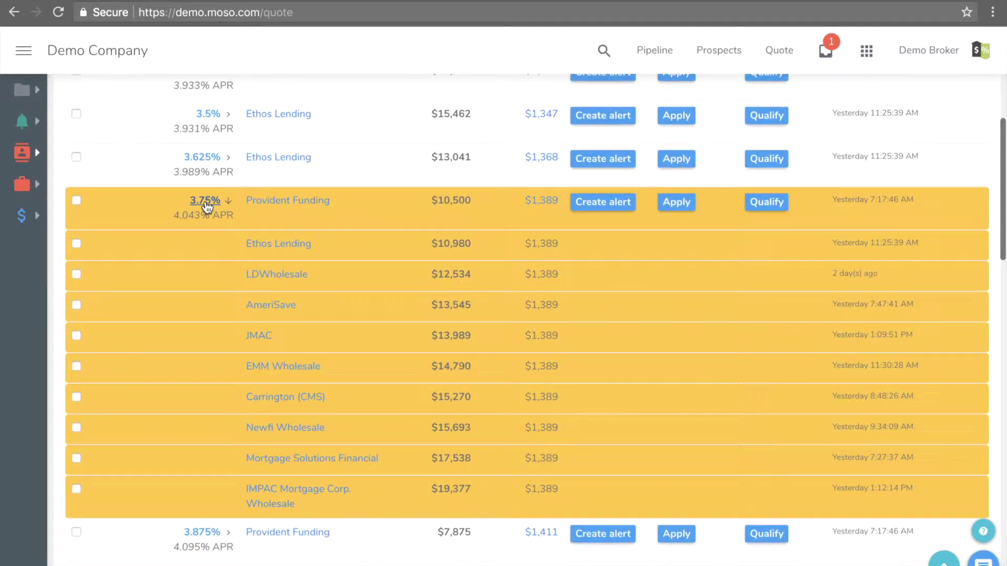
click(207, 205)
scroll(774, 371, down, 3)
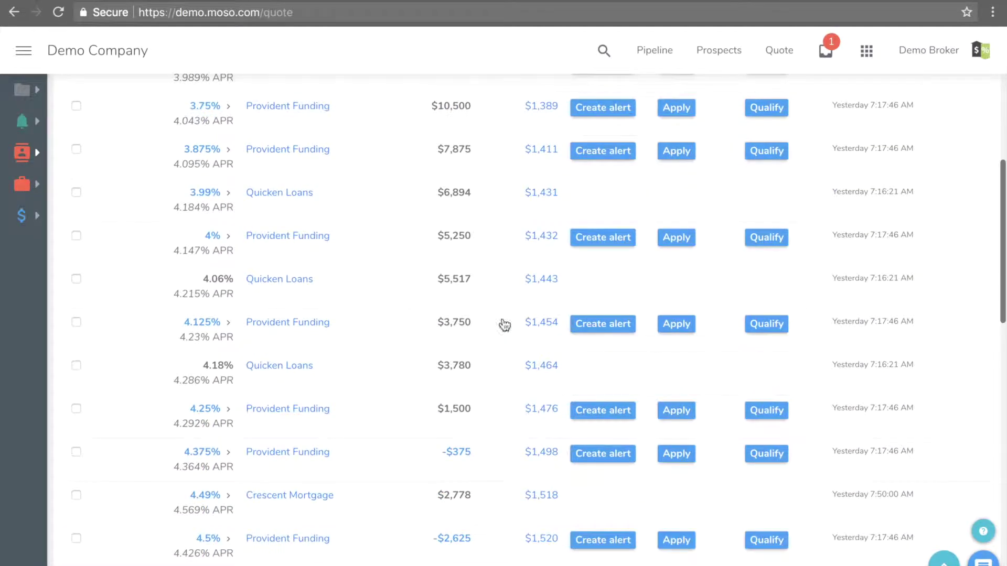
click(206, 455)
scroll(525, 437, down, 5)
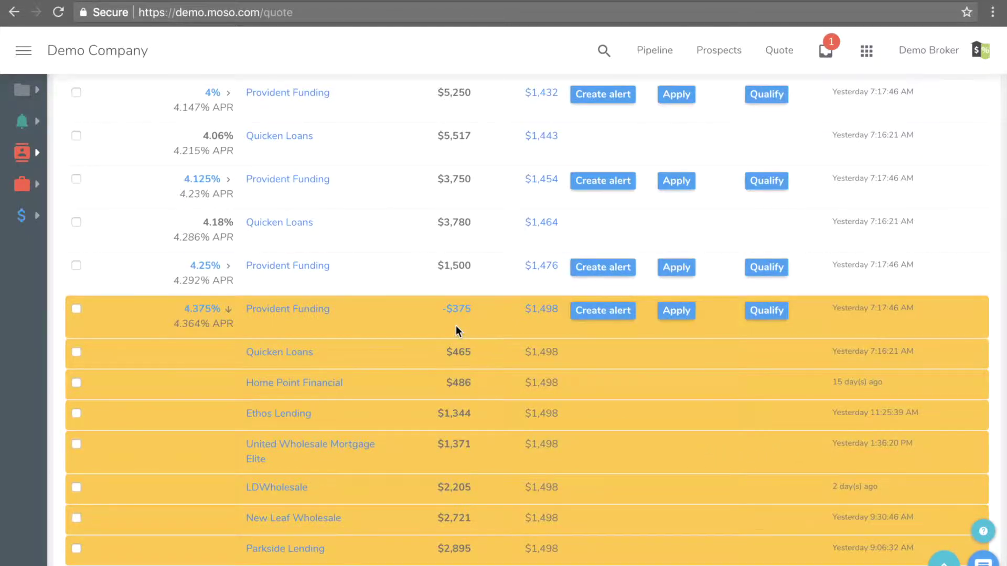
scroll(456, 330, up, 4)
scroll(456, 325, up, 8)
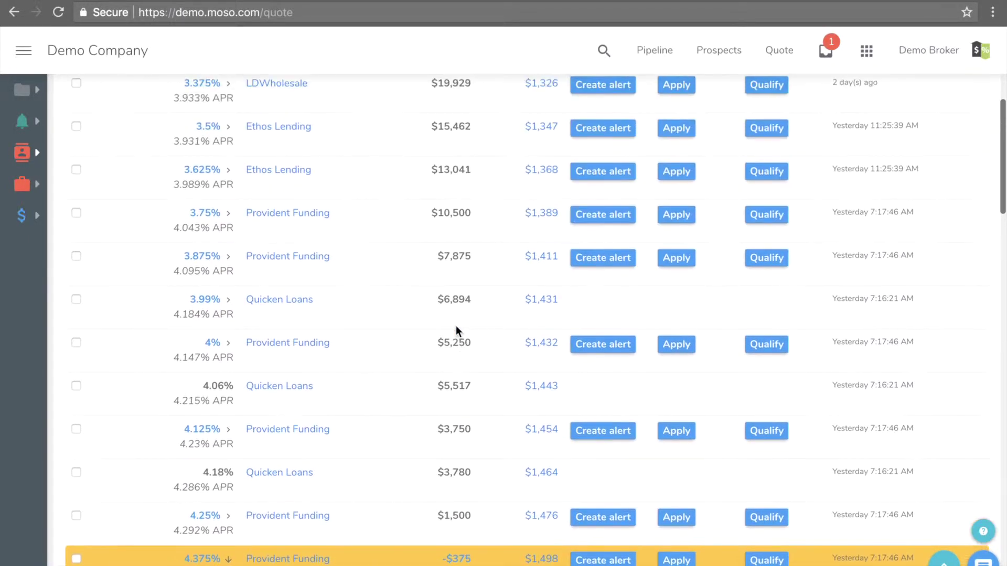
scroll(455, 326, up, 1)
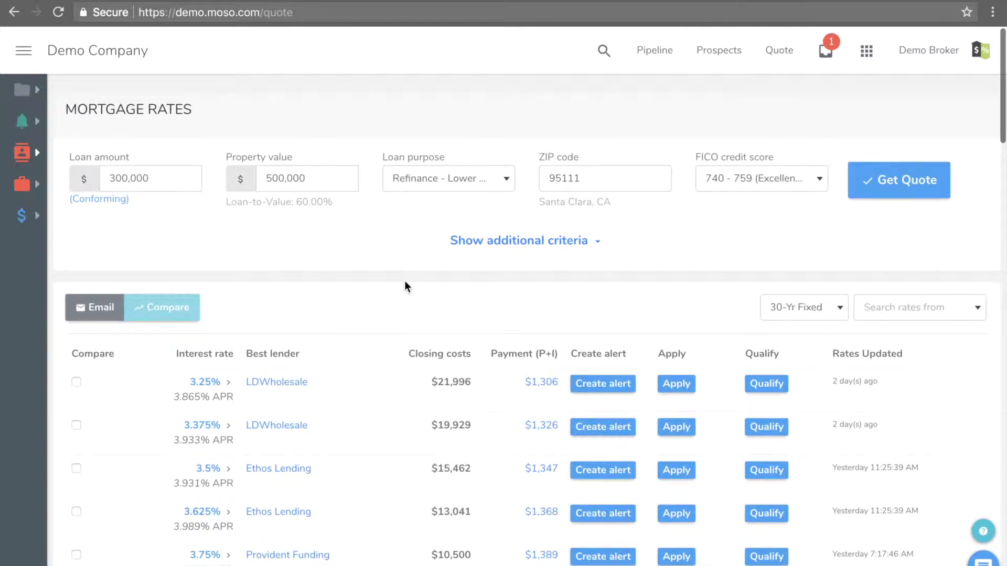
- Drop the 3.375% LDWholesale rate from comparison and switch the program to 20-Yr Fixed
click(75, 424)
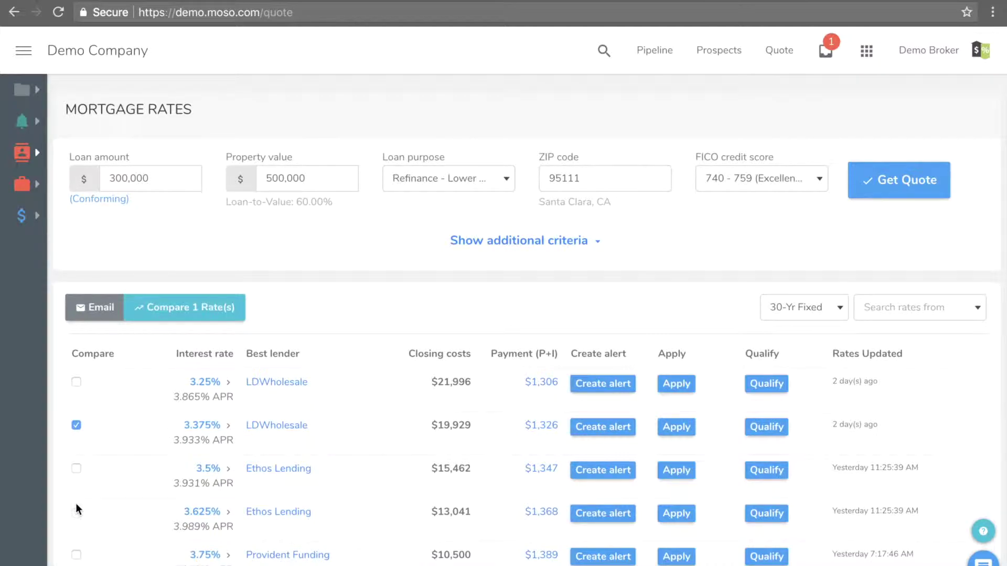
click(76, 425)
click(813, 314)
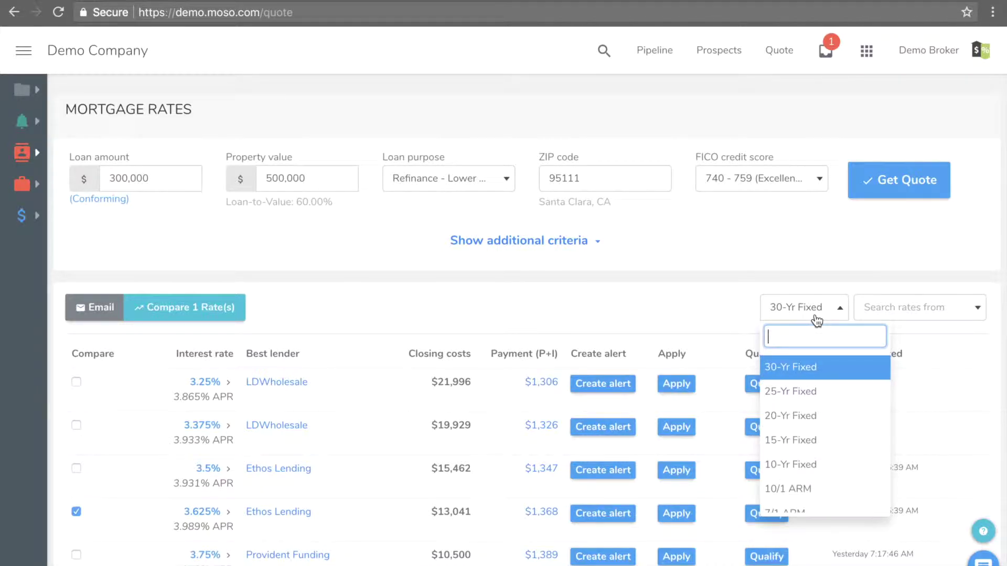
click(811, 416)
- Compare Quicken Loans' 3.75% 20-year rate side by side with the chosen rate
scroll(527, 428, down, 4)
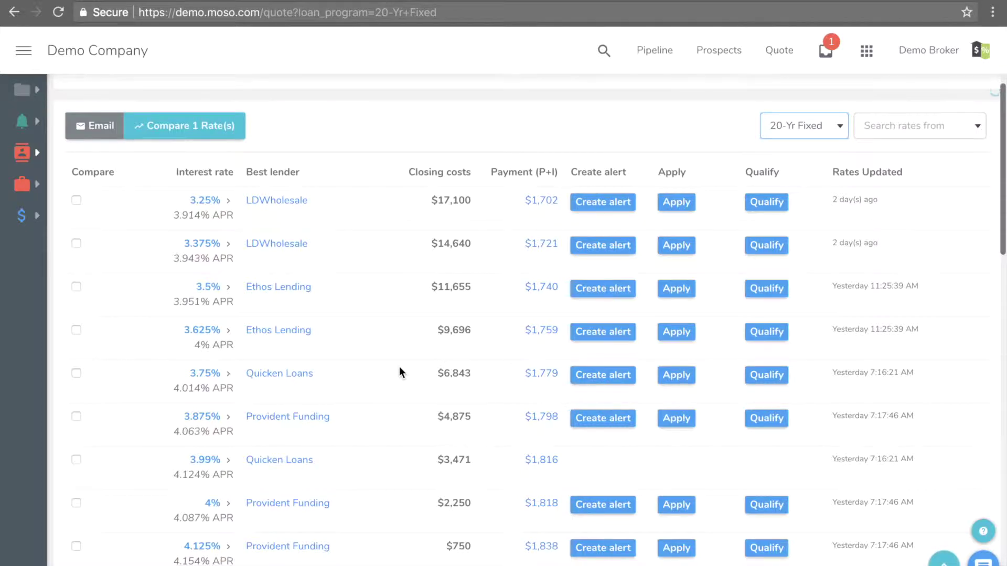
click(76, 374)
click(191, 125)
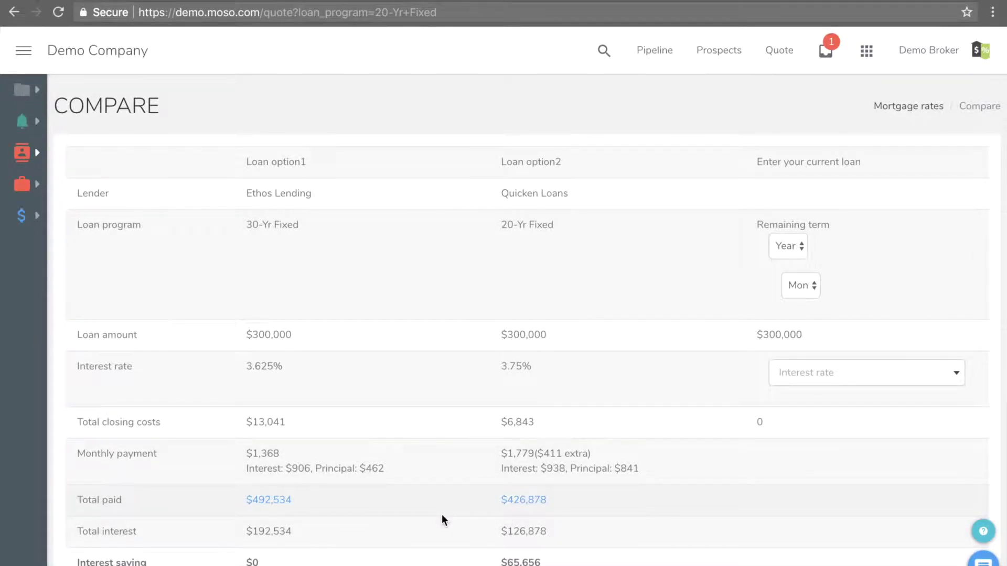
scroll(442, 515, down, 3)
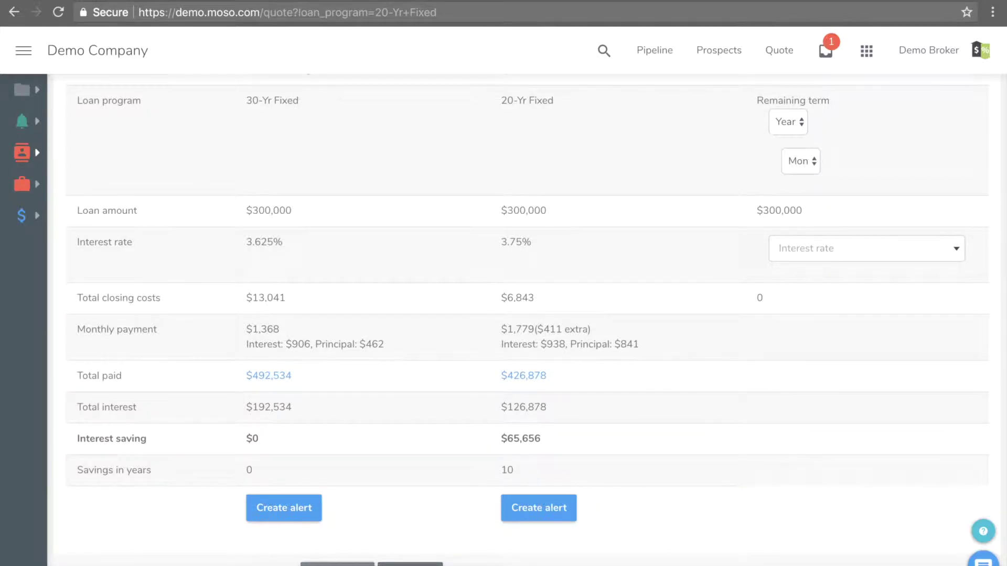
click(410, 564)
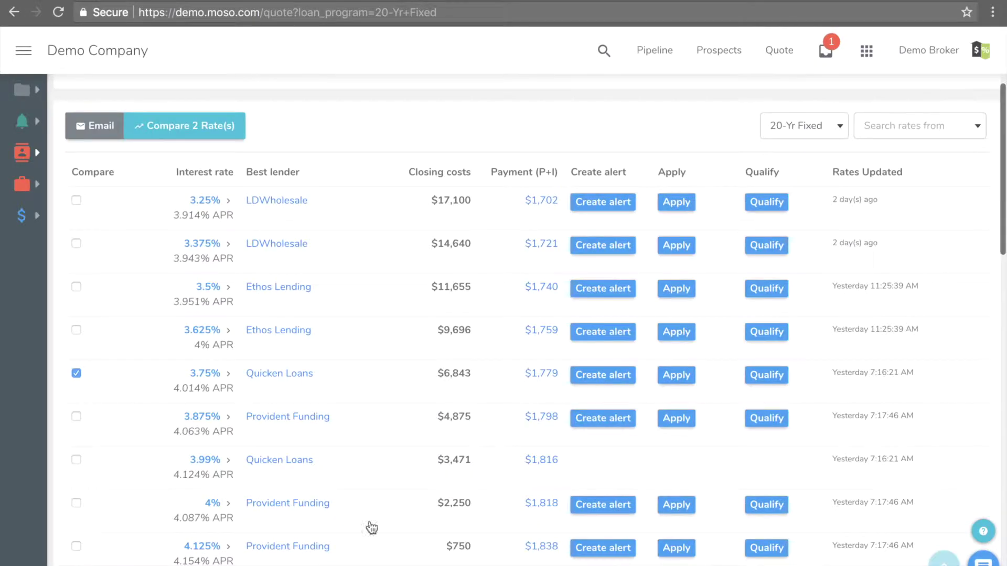
click(95, 127)
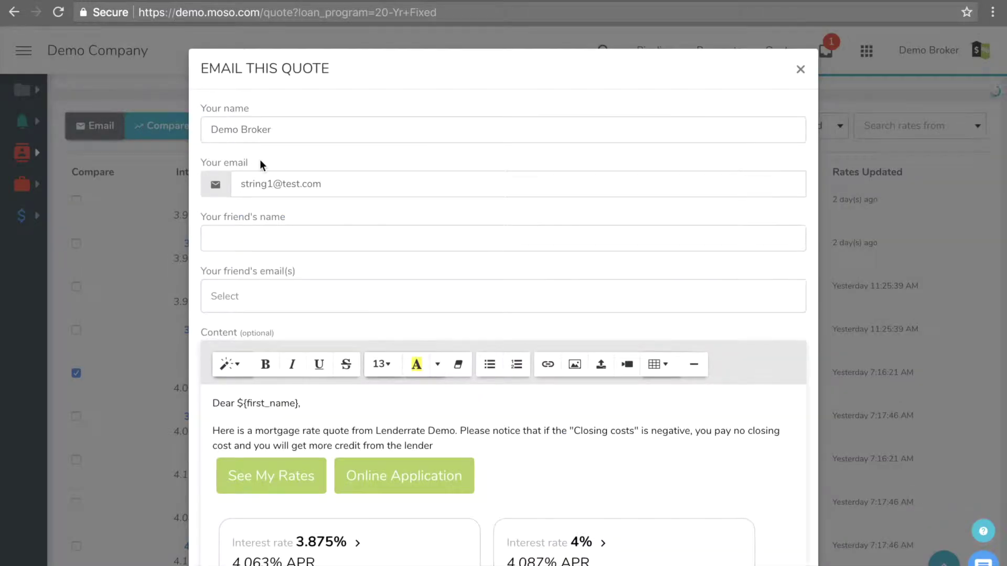
click(256, 227)
text(tes)
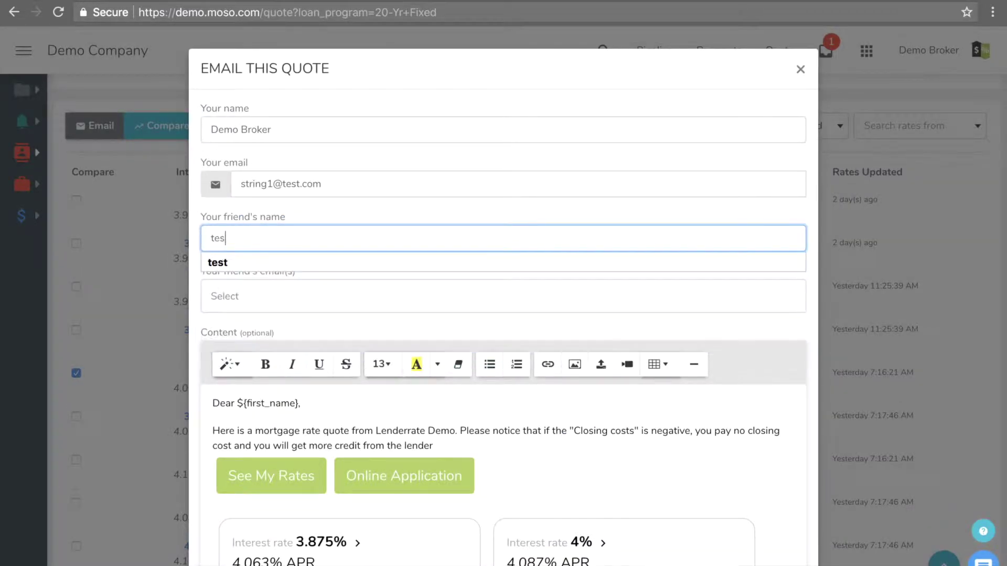
text(t tirend)
key(Tab)
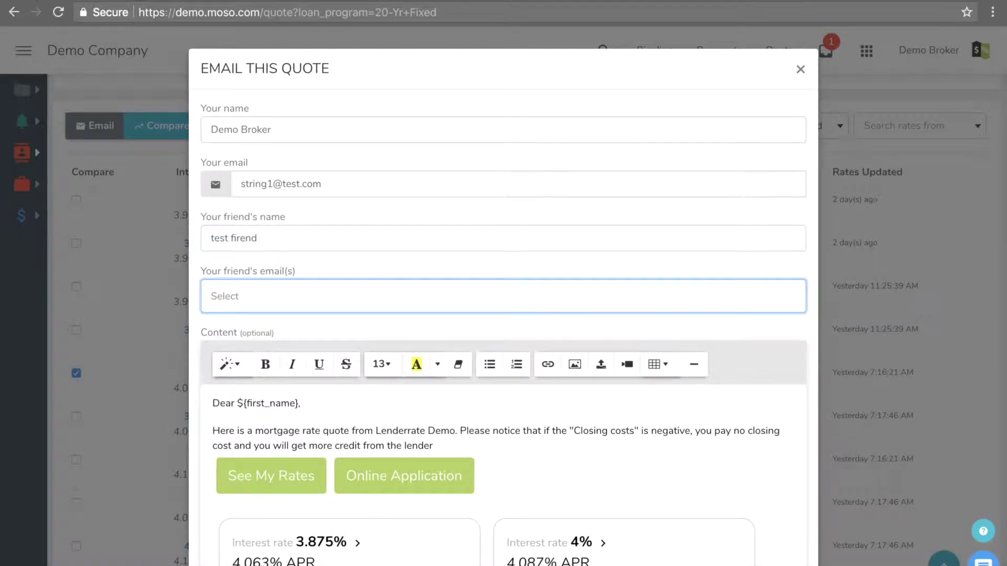
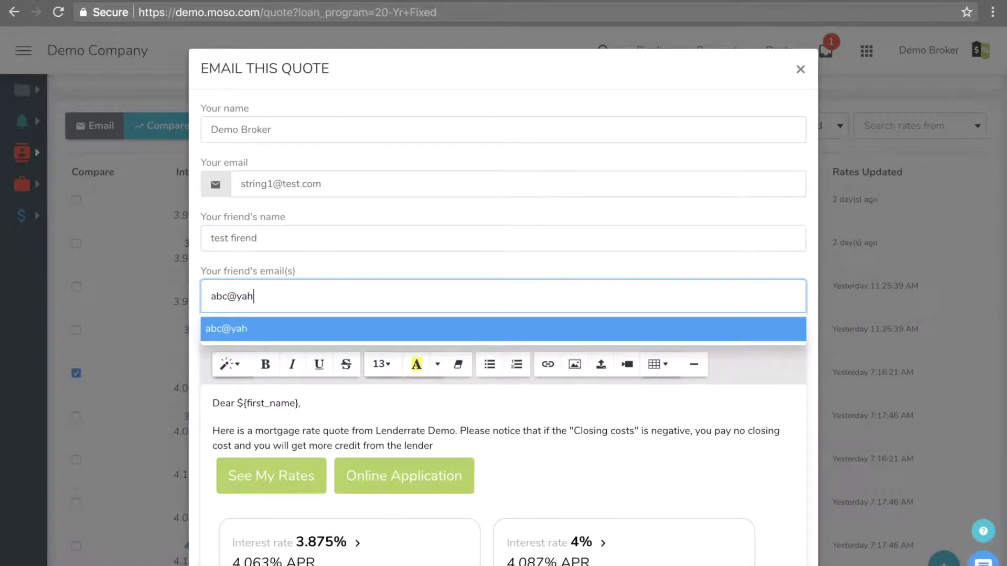
key(Return)
scroll(309, 266, down, 15)
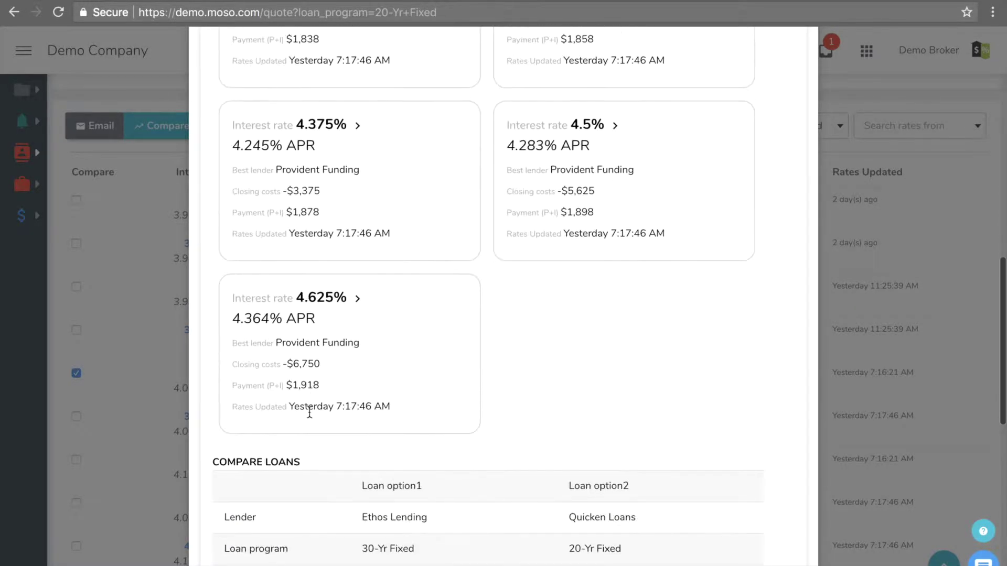
scroll(308, 411, down, 10)
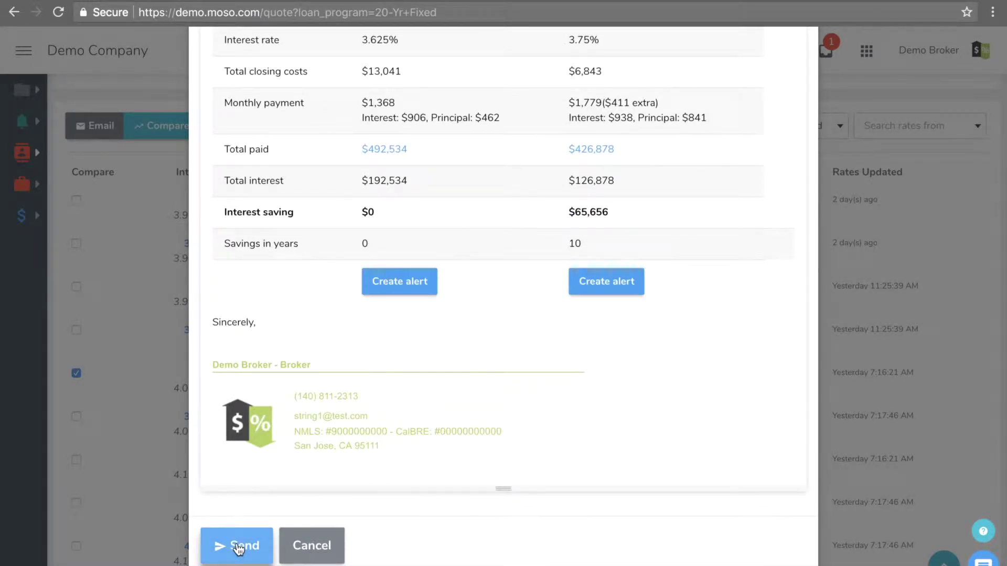
click(308, 546)
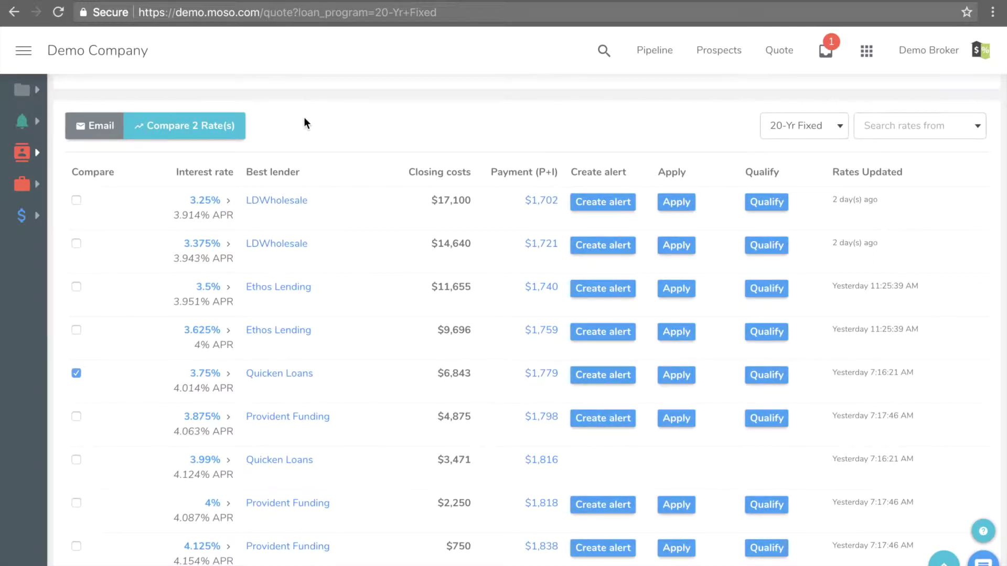
- Go to Accounts > Lenders and toggle The Money Source Inc.'s Quotable box off and on
scroll(304, 123, up, 4)
click(25, 50)
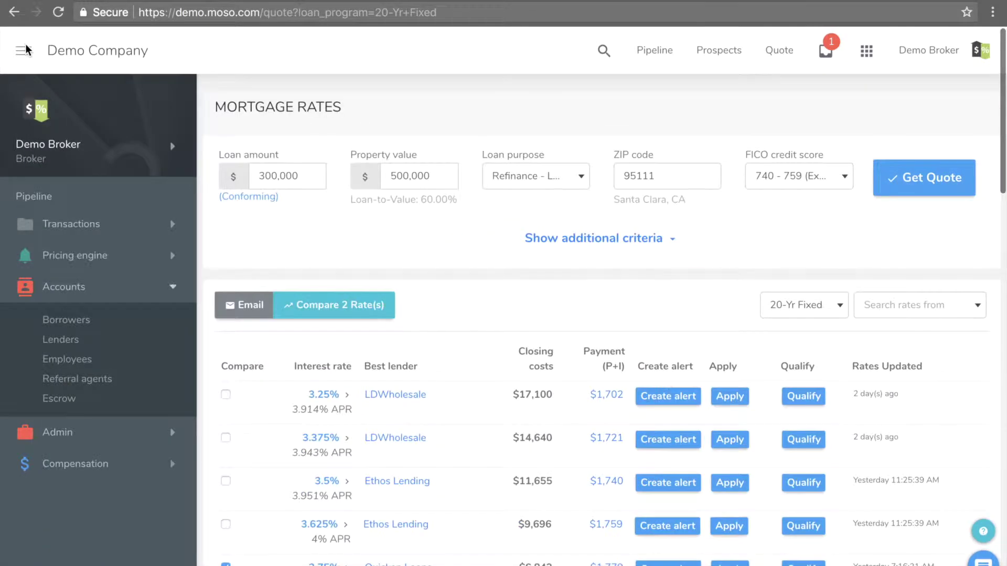
click(72, 342)
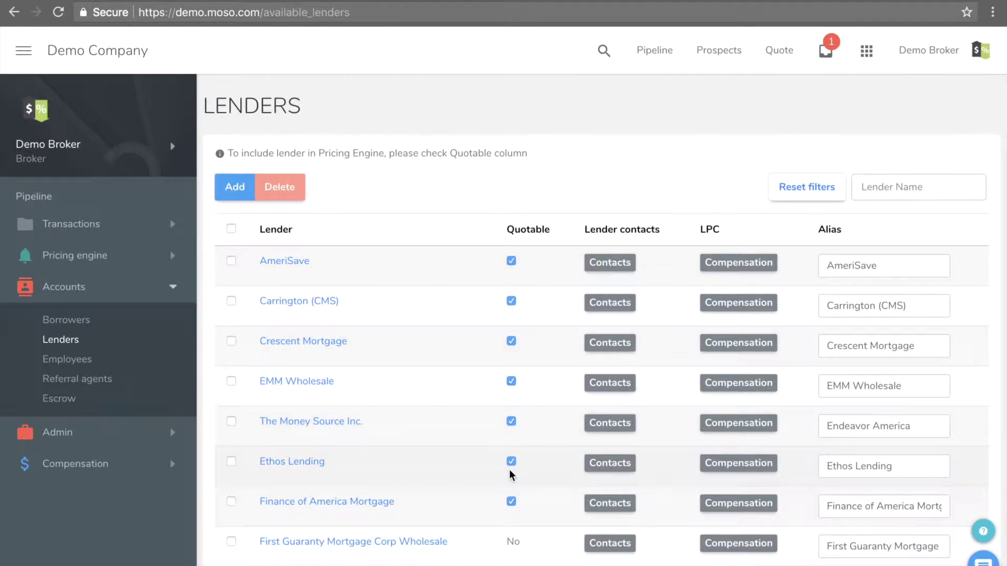
click(511, 422)
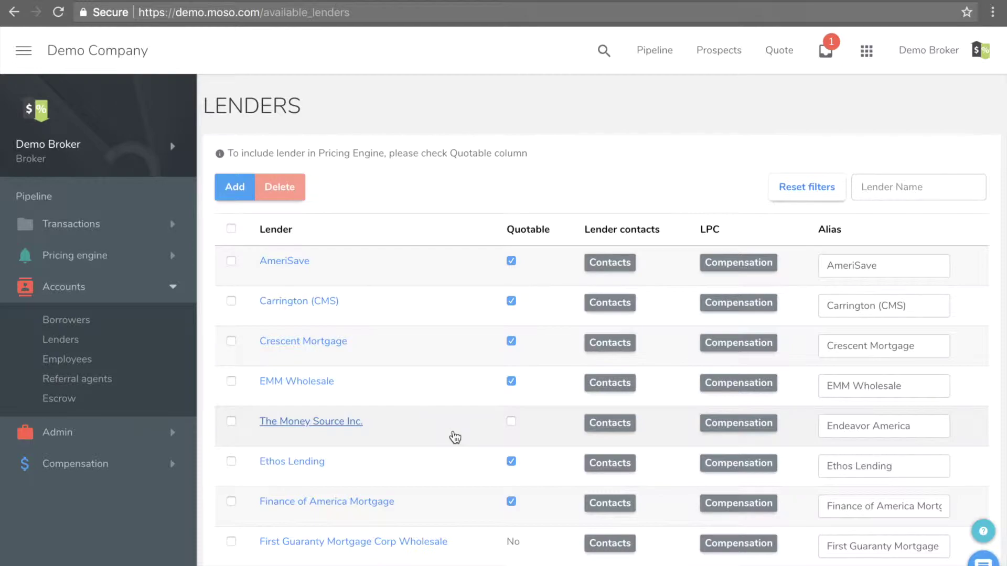
click(511, 422)
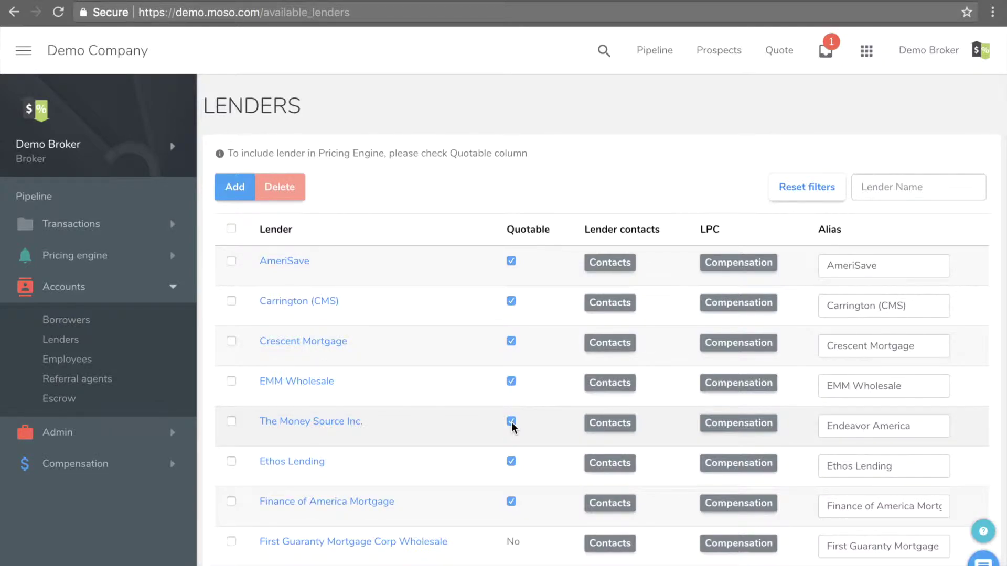
- Start adding a new lender and review the list of 47 quotable lenders
click(233, 187)
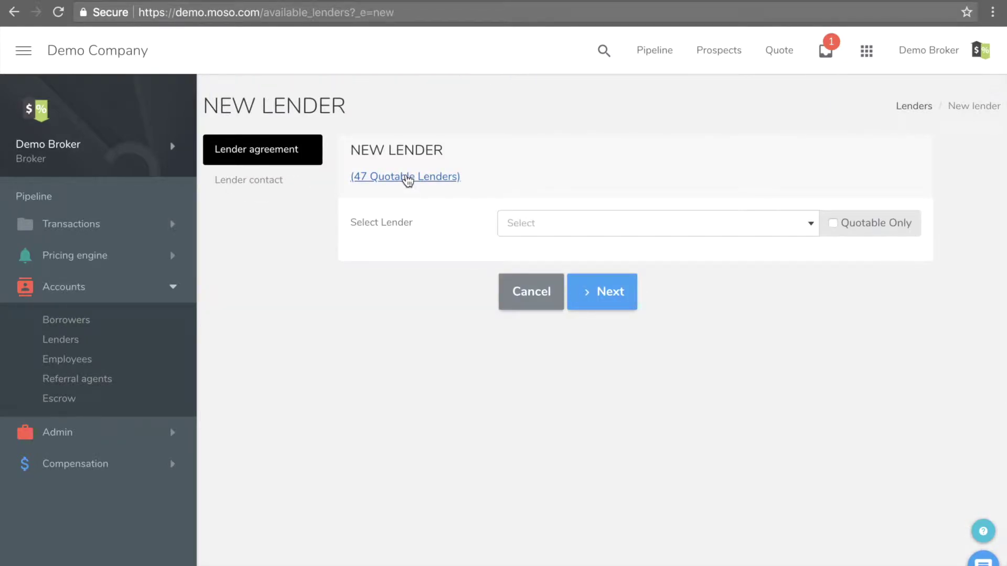
click(407, 178)
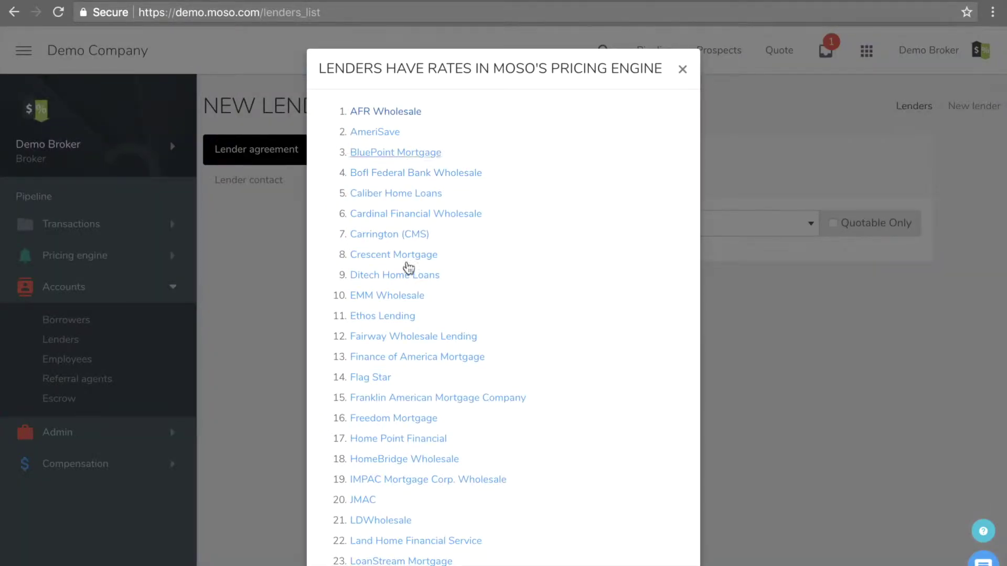
click(682, 69)
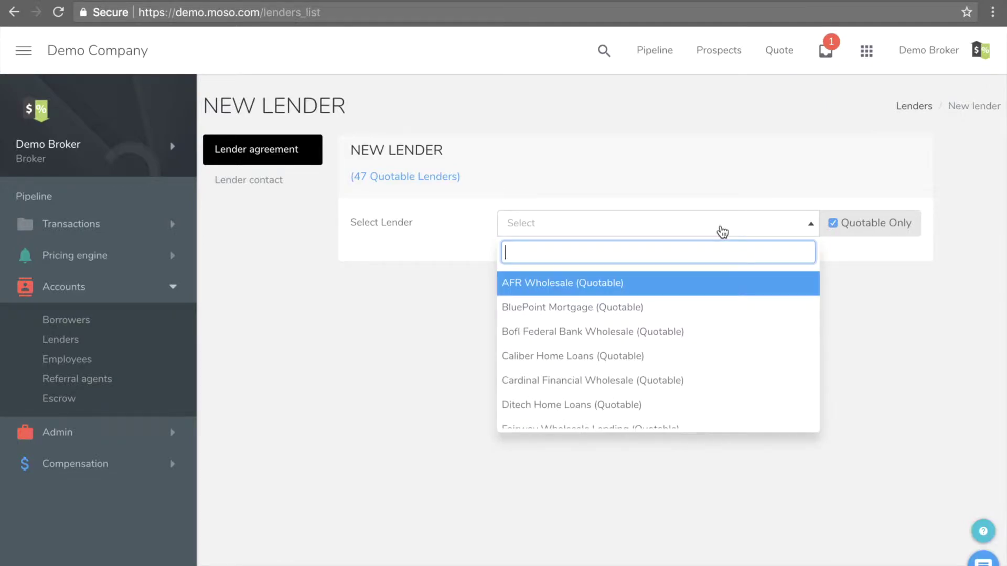
- Select BOFI Federal Bank Wholesale and give the first compensation rule 1%
click(653, 332)
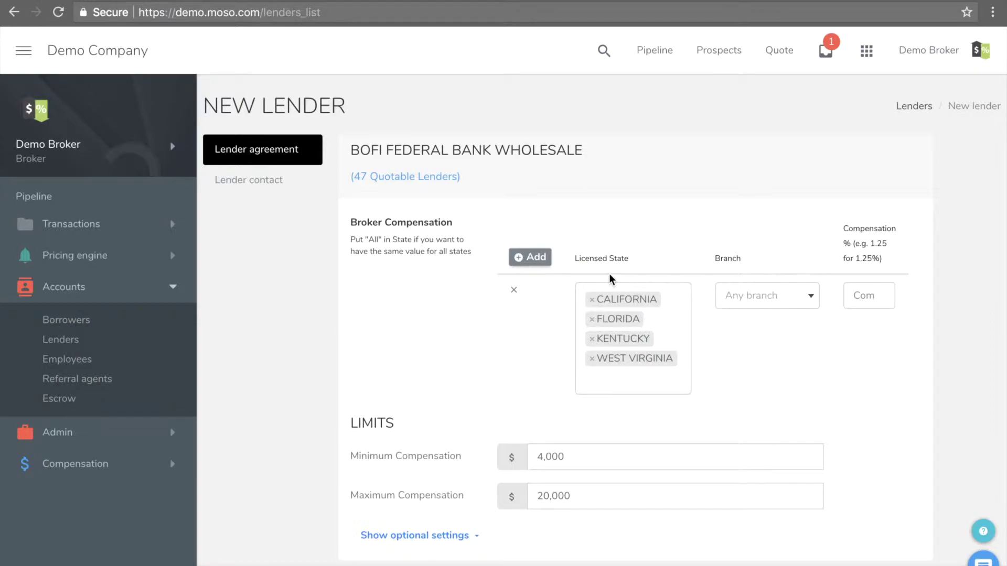
click(865, 296)
text(1)
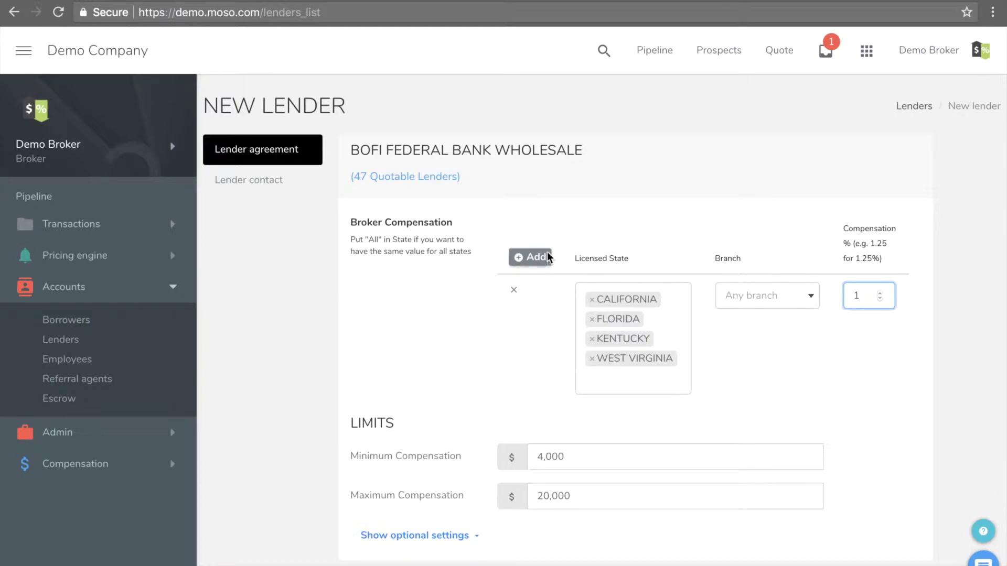
- Add a 1.25% rule for Florida and West Virginia, then delete it as a duplicate
click(546, 256)
click(632, 429)
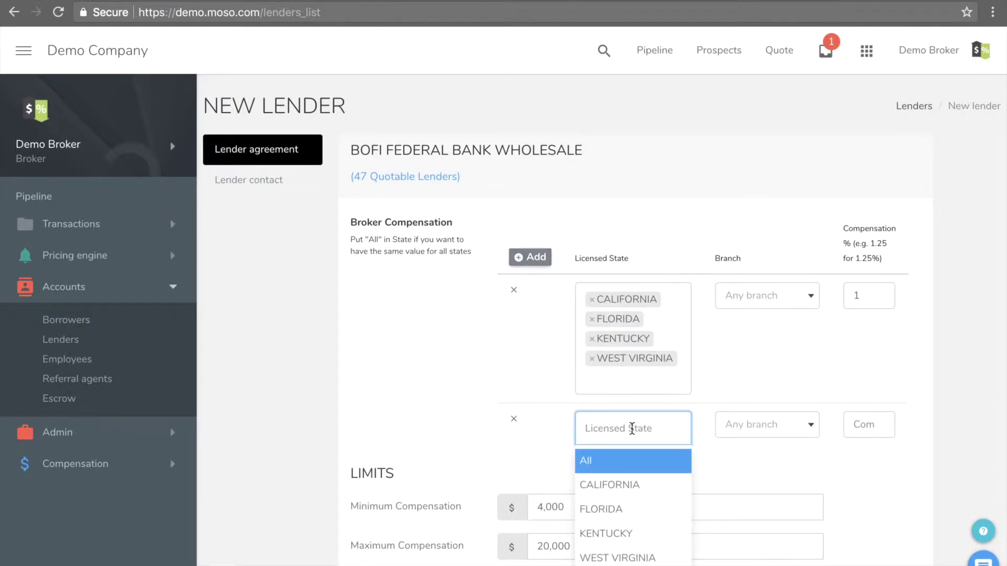
click(619, 512)
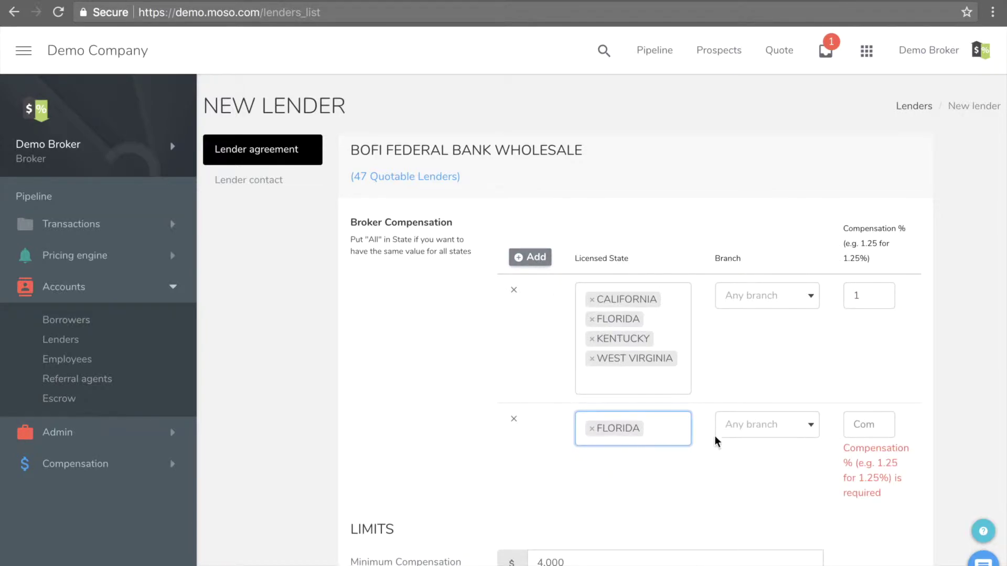
click(643, 428)
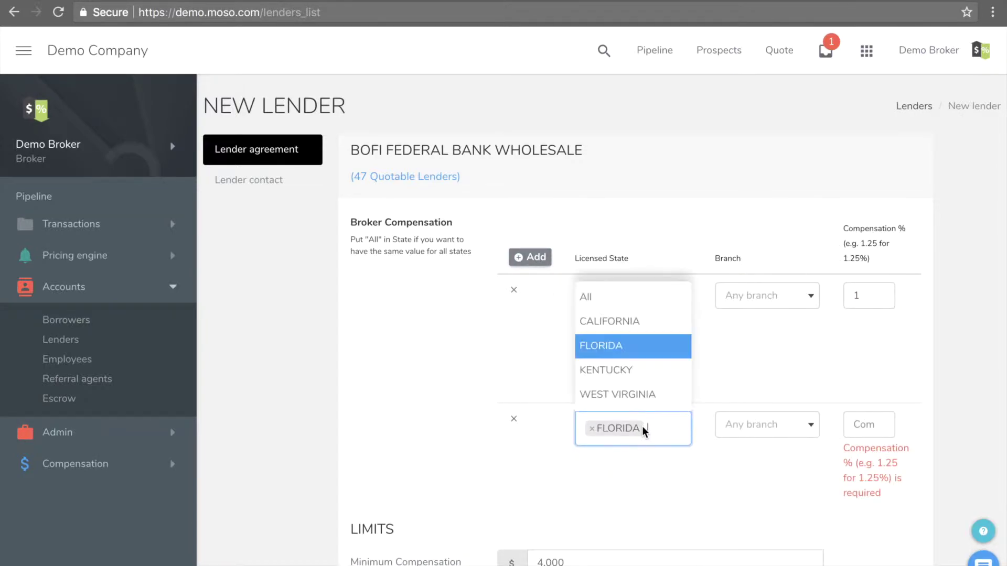
click(608, 395)
click(864, 427)
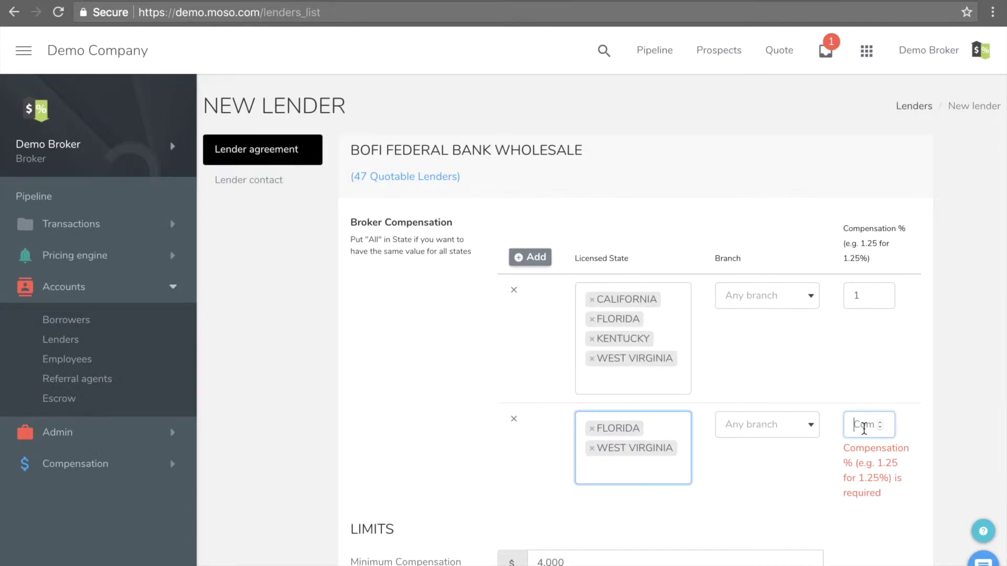
text(1.)
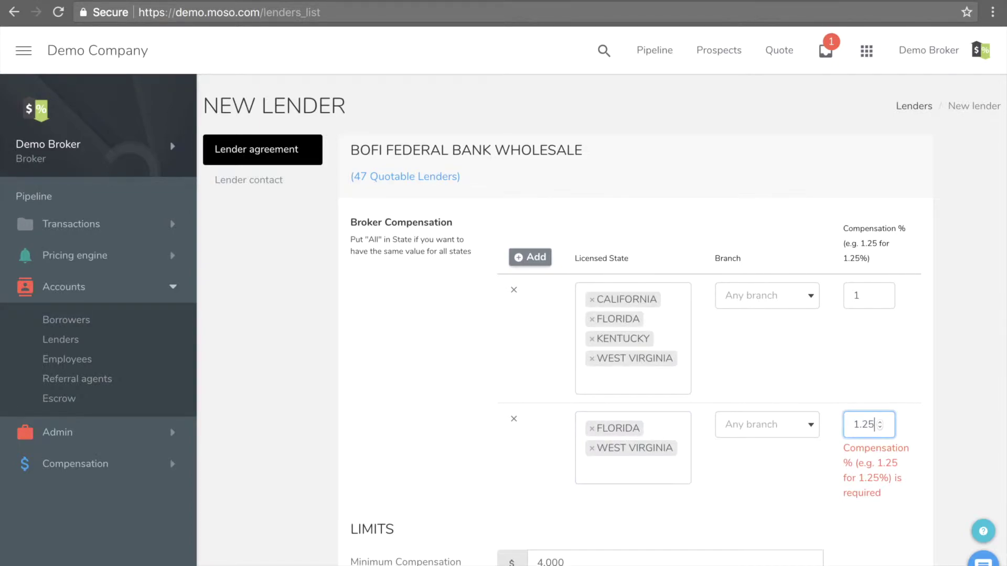
text(25)
key(Tab)
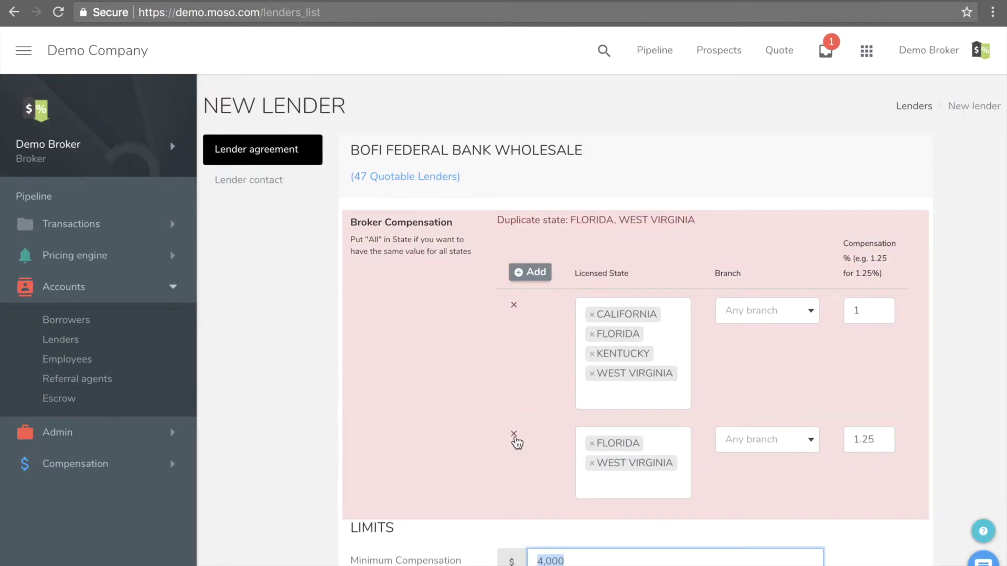
click(514, 433)
scroll(480, 444, down, 2)
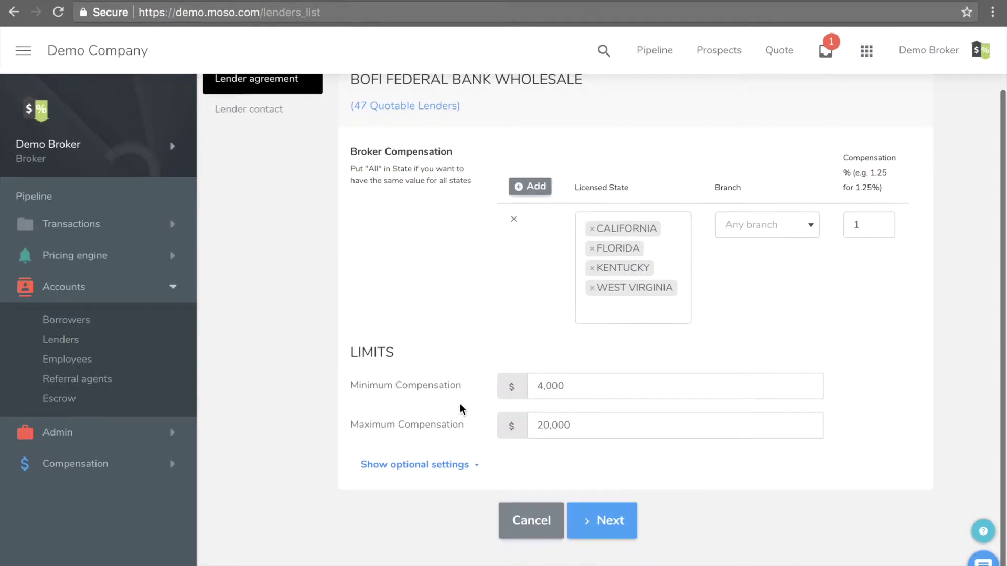
- Reveal the optional settings and enter -0.25 as the lender special adjustment
click(449, 465)
scroll(448, 467, down, 3)
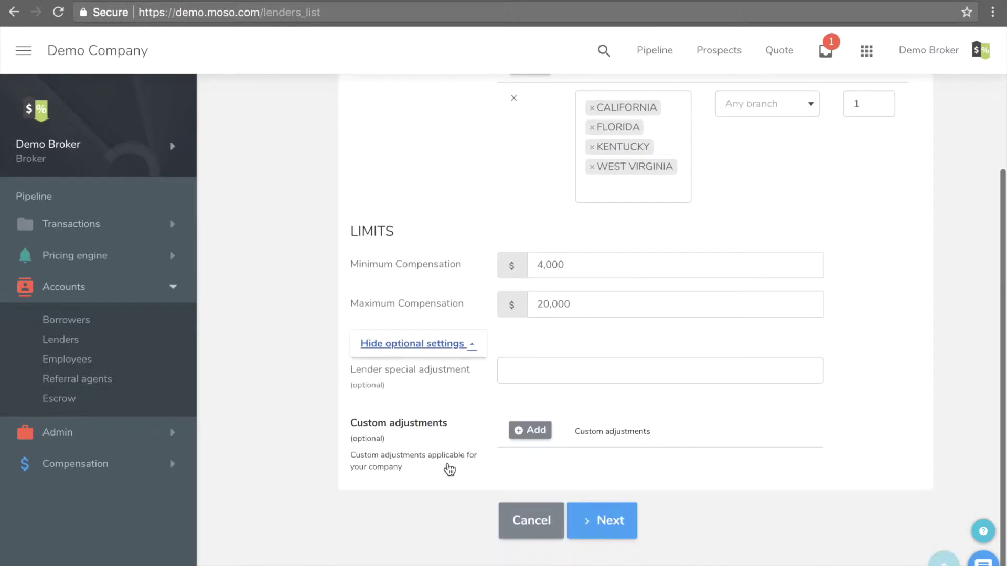
click(539, 381)
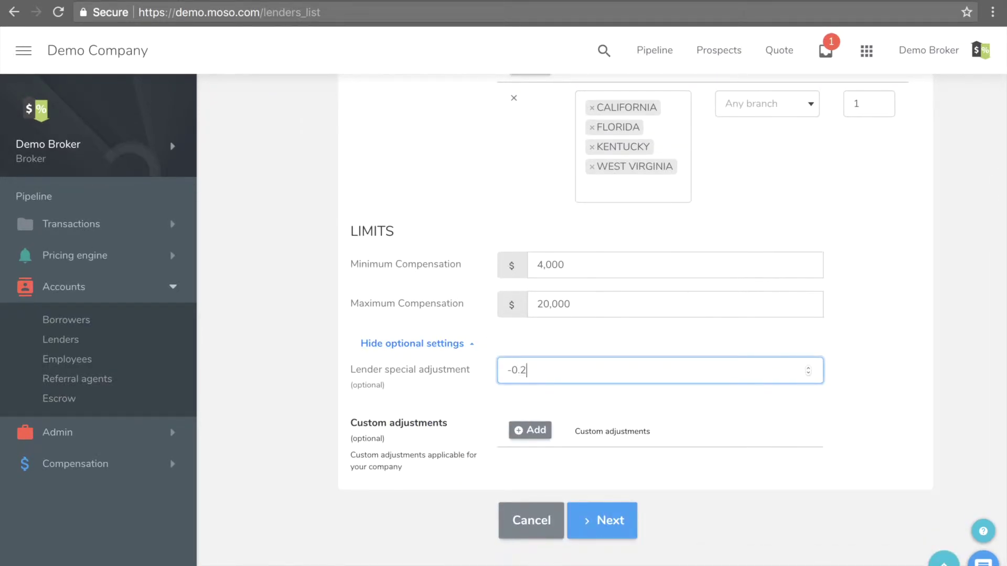
click(534, 438)
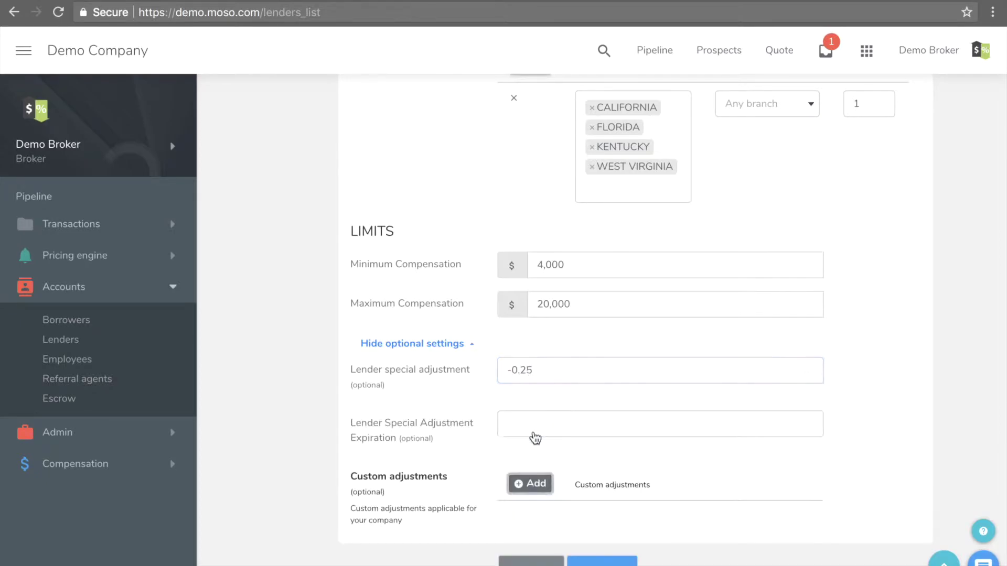
- Start a new custom adjustment named 'VA Special'
click(530, 484)
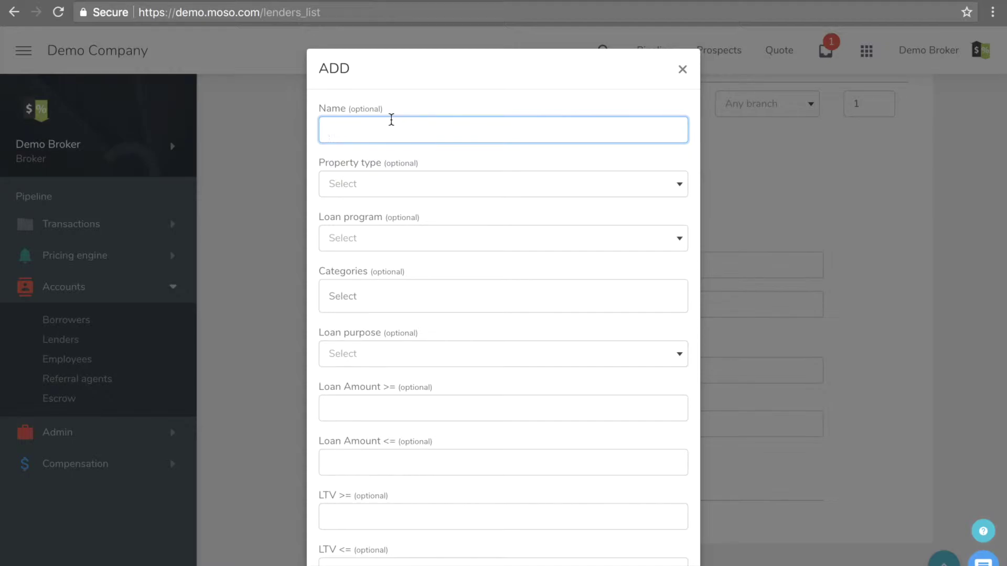
text(Va s)
key(BackSpace)
key(BackSpace)
key(BackSpace)
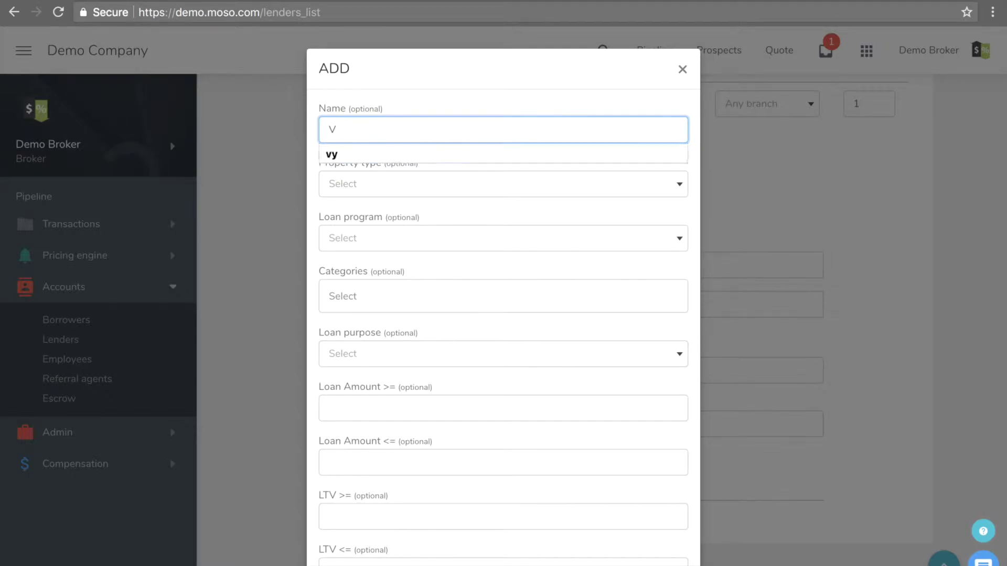
text(A Sepci)
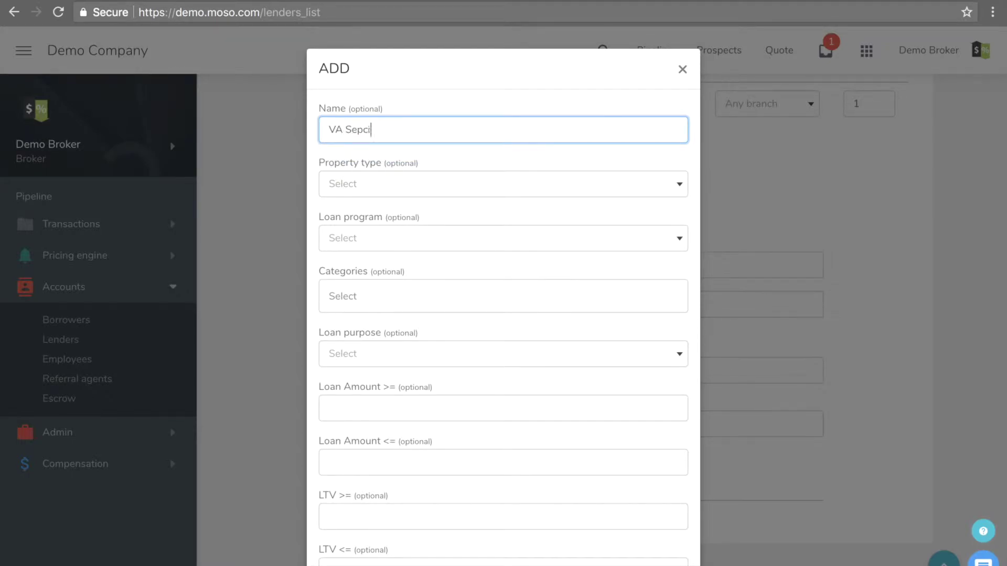
text(ecial)
scroll(412, 363, down, 6)
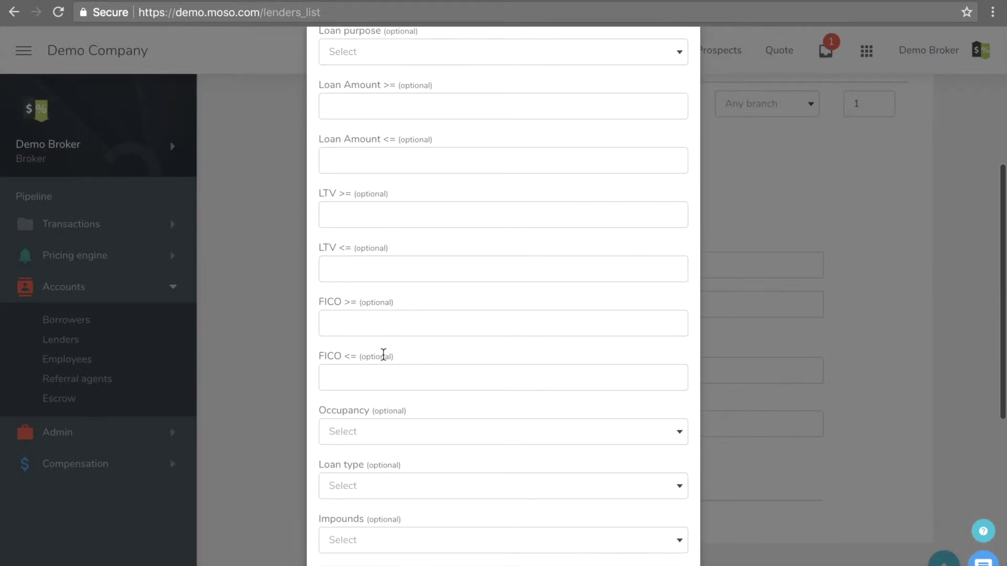
- Leave occupancy unrestricted, limit it to VA loans at -0.25, and submit
click(373, 432)
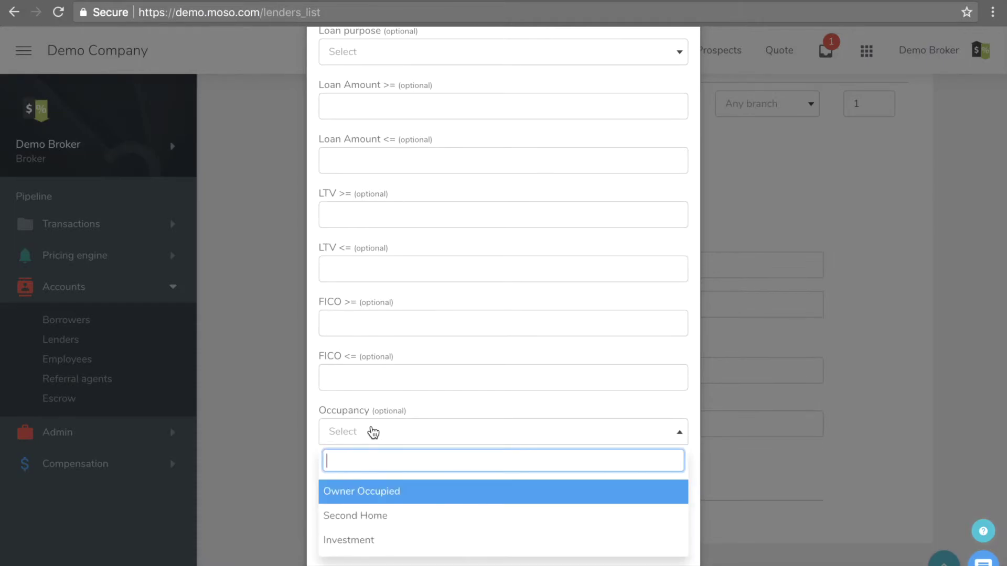
click(373, 432)
scroll(372, 432, down, 3)
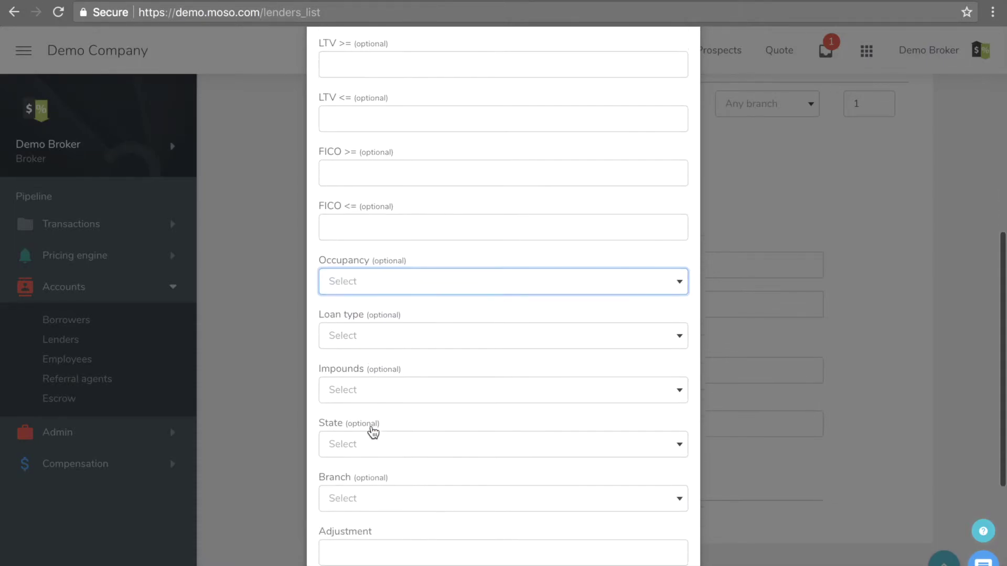
click(360, 330)
click(351, 460)
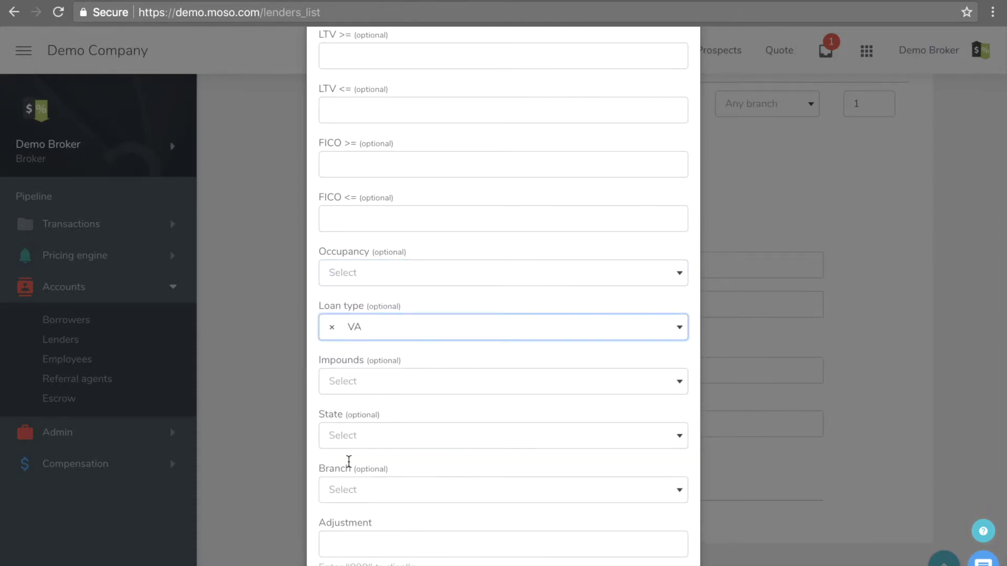
scroll(349, 462, down, 3)
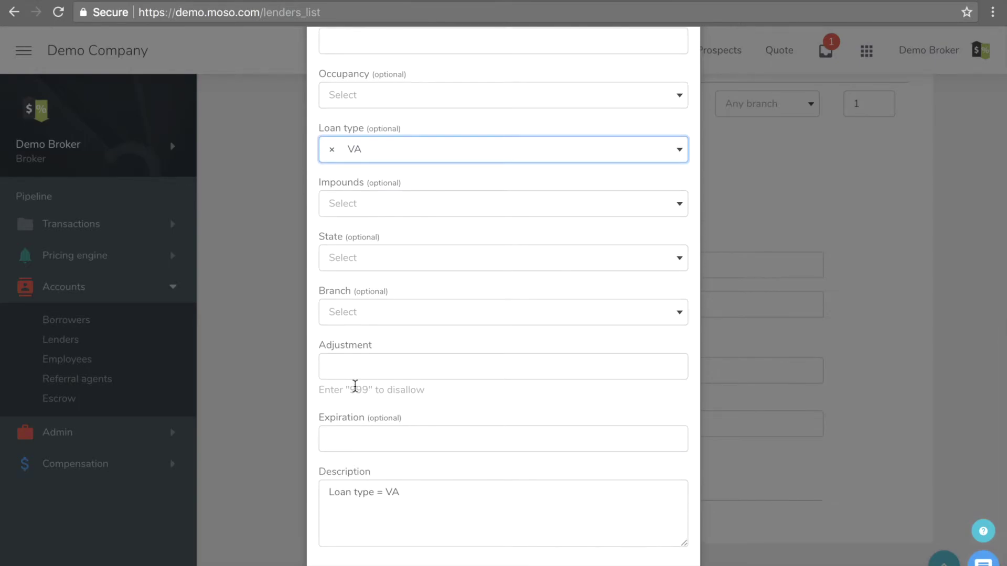
click(356, 362)
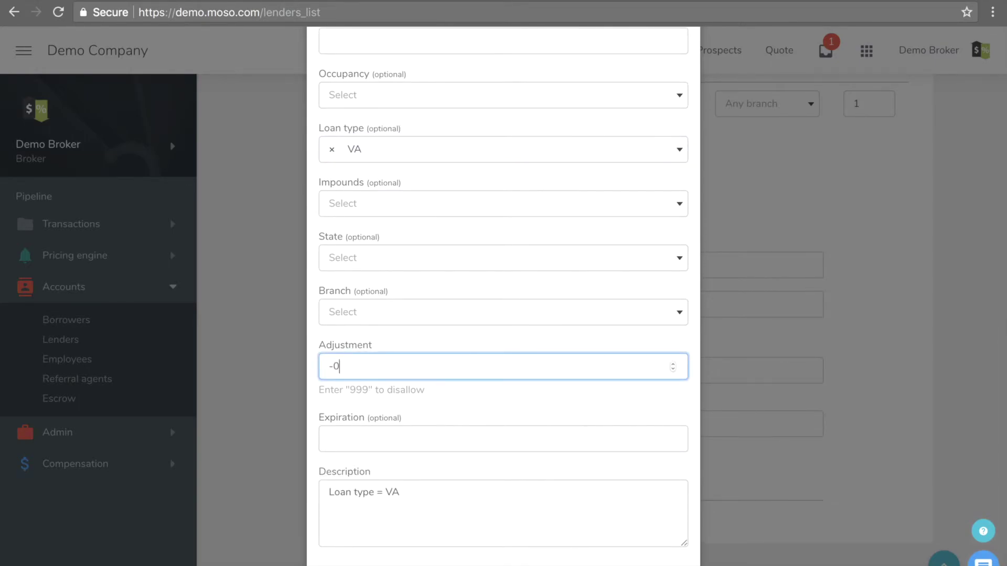
scroll(398, 411, down, 1)
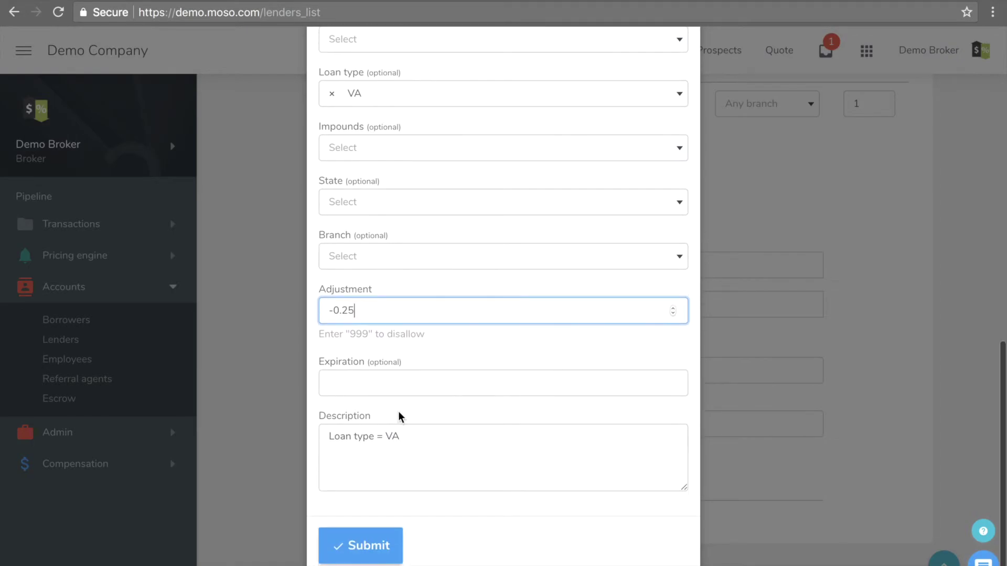
click(358, 544)
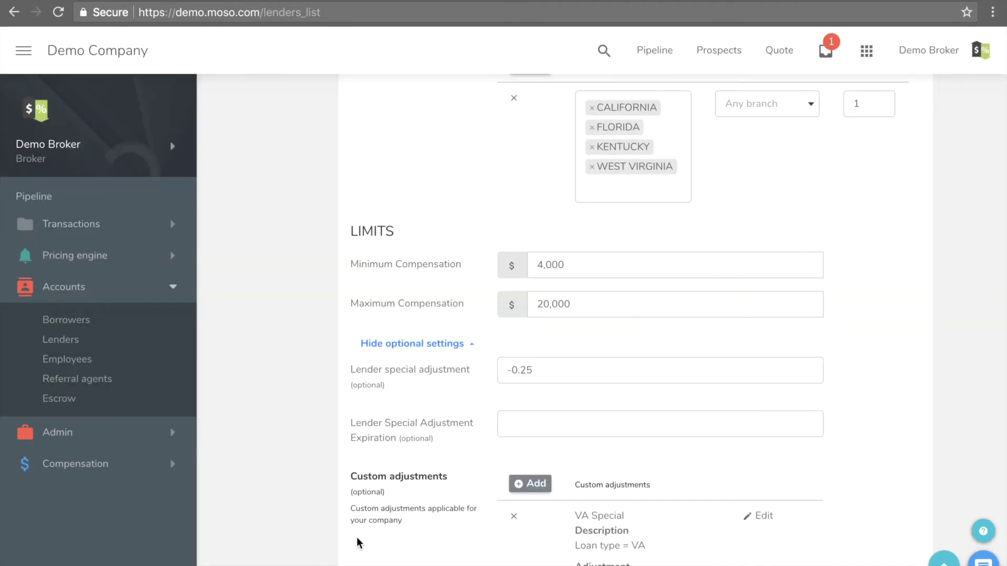
- Advance the New Lender form to the Lender contact step and enter the account executive's first name
scroll(359, 473, down, 3)
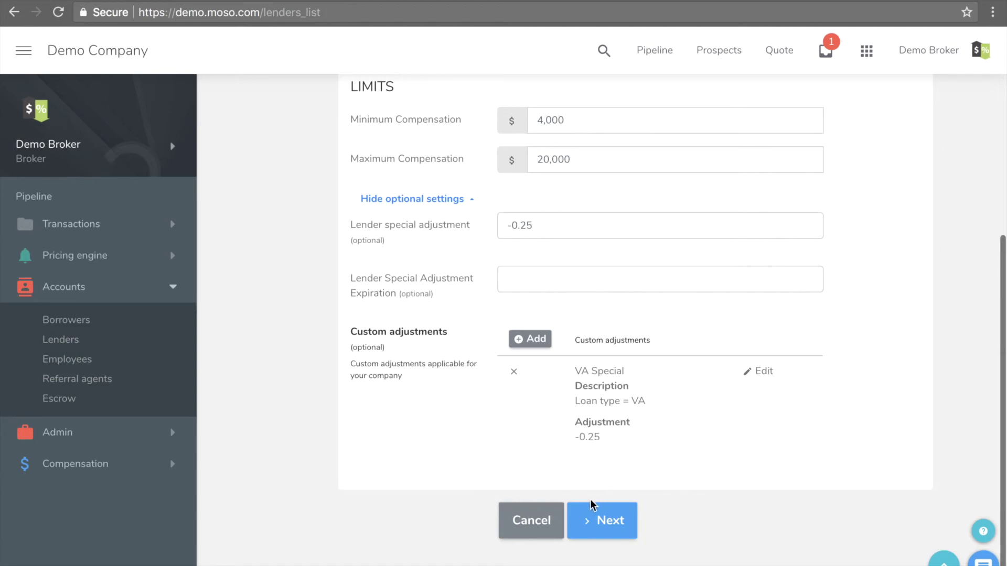
click(591, 521)
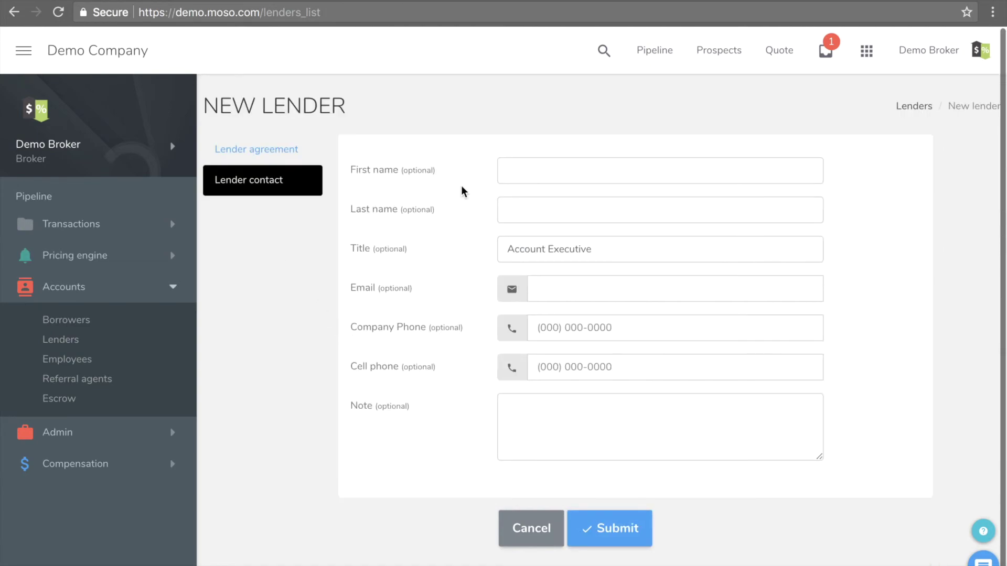
click(517, 169)
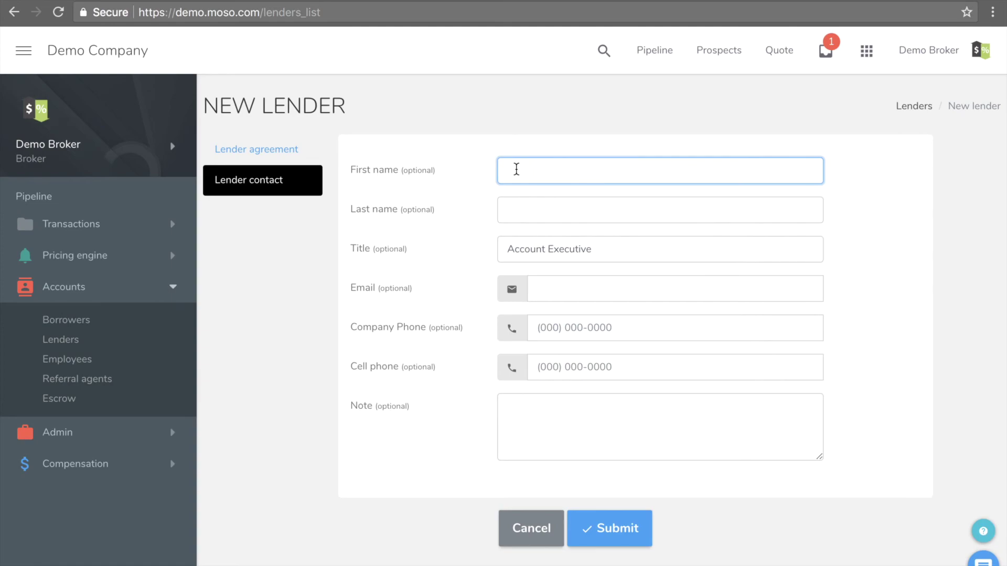
text(ae first)
key(Tab)
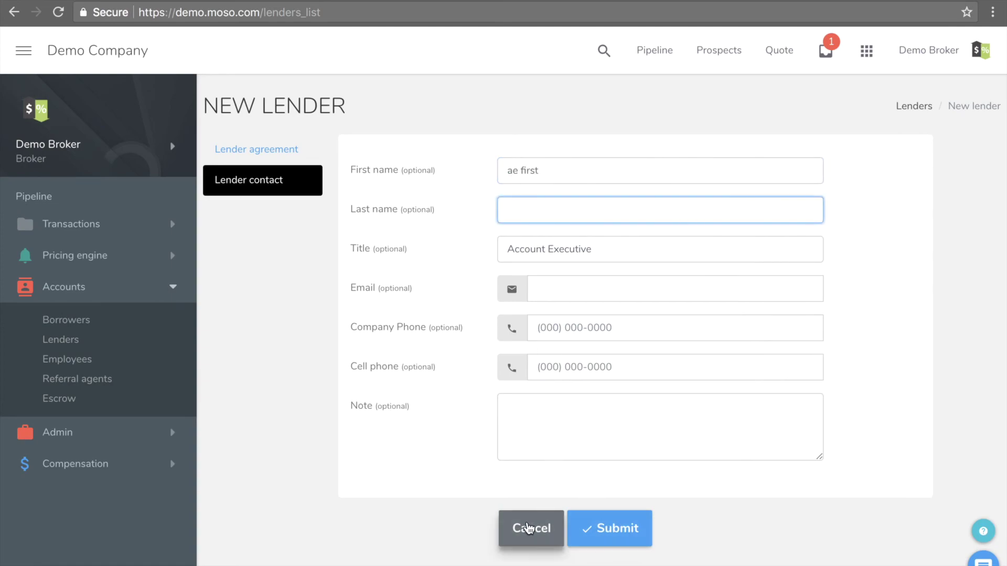